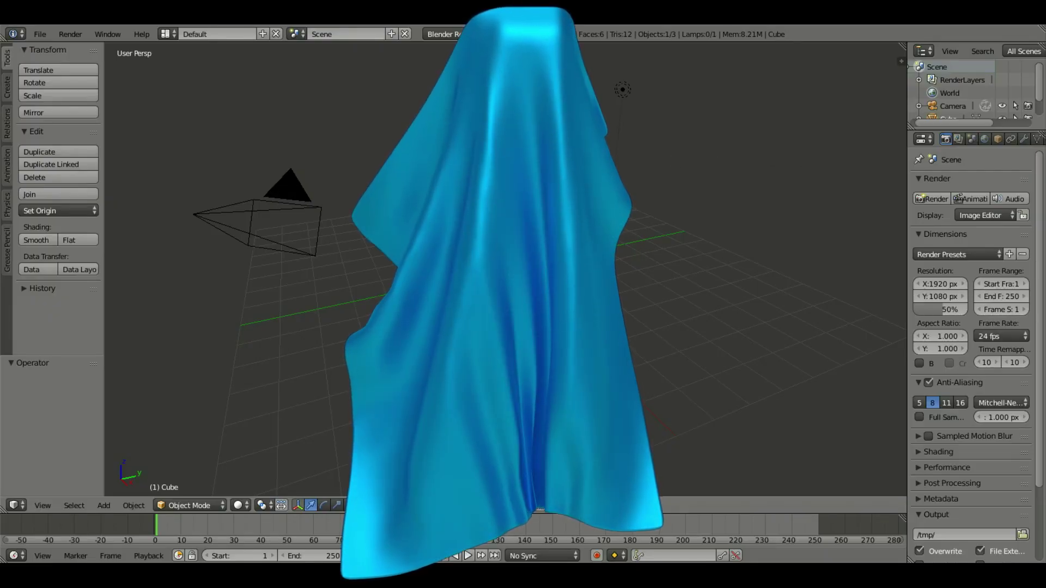
Delete the default cube, camera and lamp from the scene
key("x")
left_click(643, 216)
right_click(623, 89)
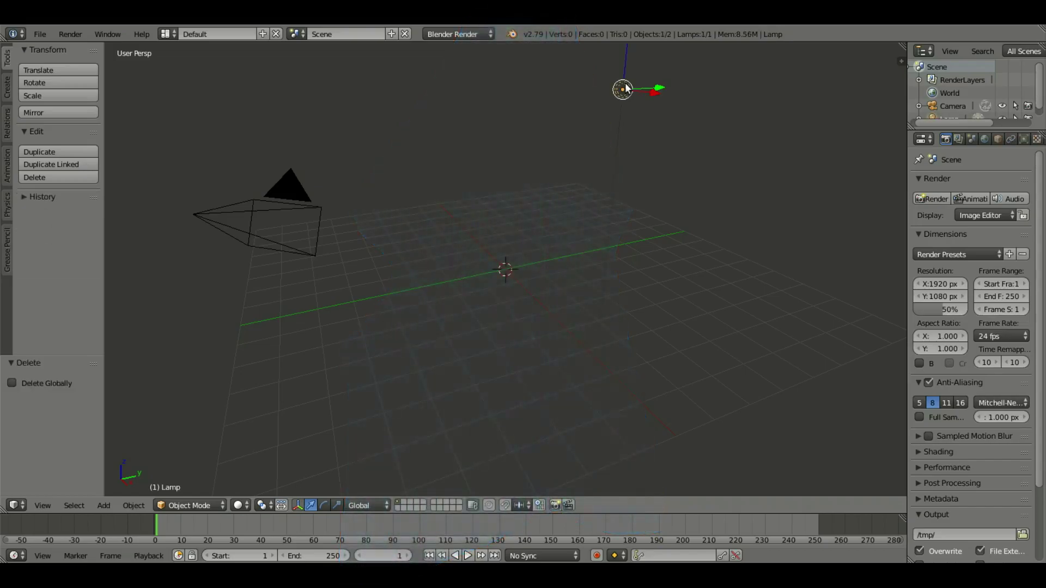
key("a")
key("a")
key("Delete")
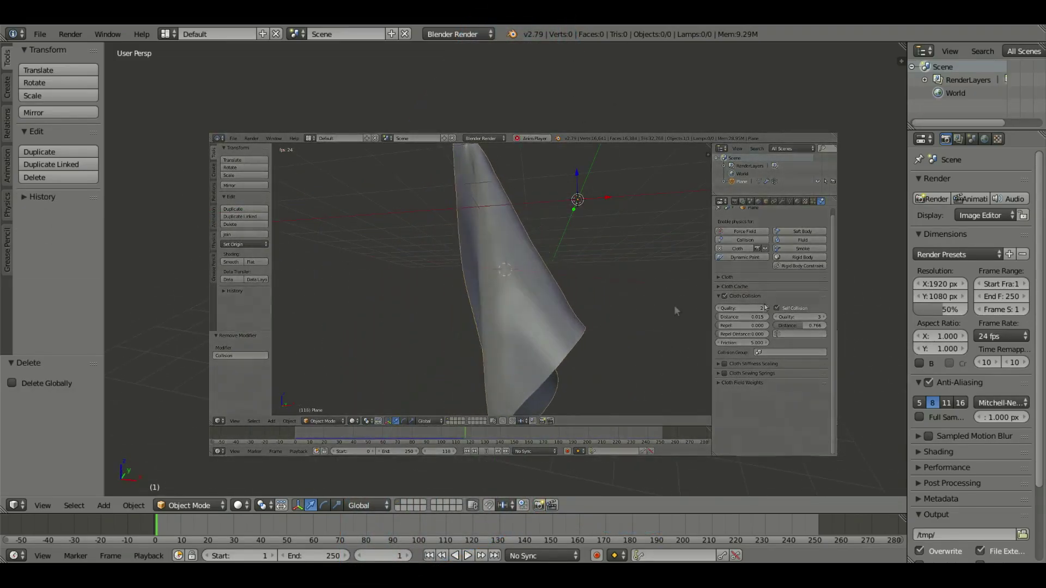
Switch to front view and add a plane mesh at the origin
key("KP_1")
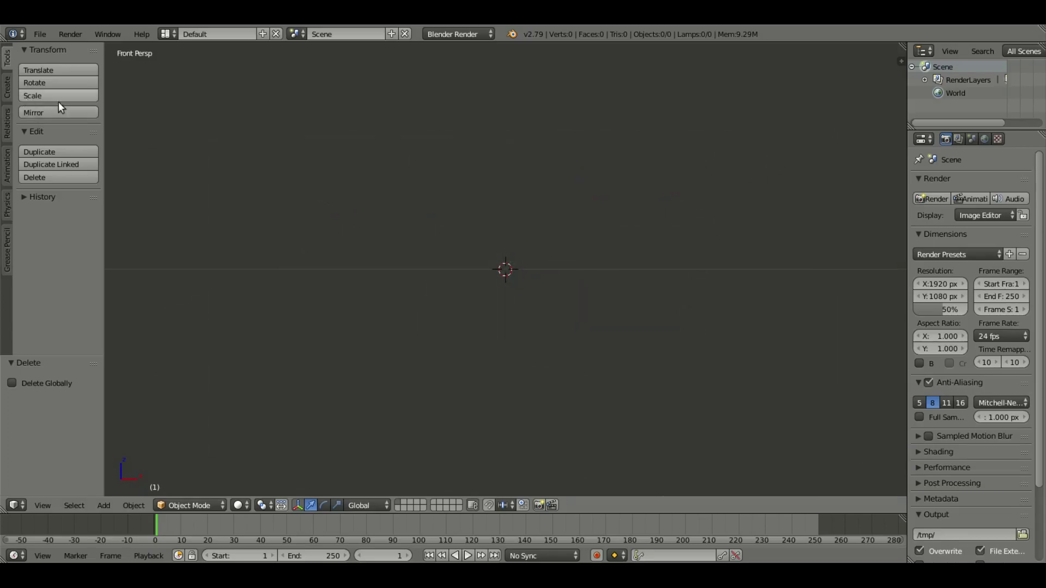
key("shift+a")
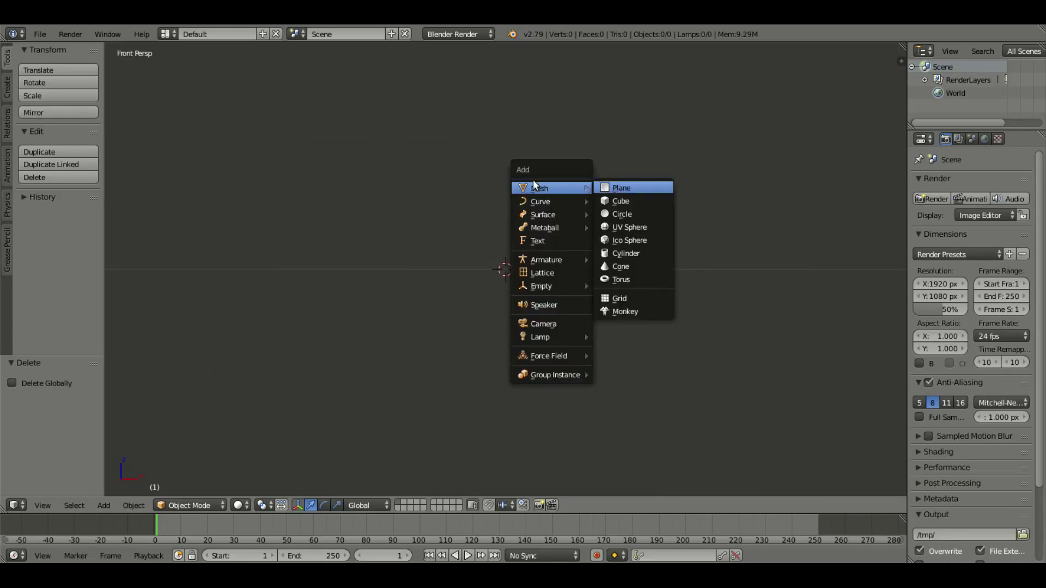
left_click(7, 88)
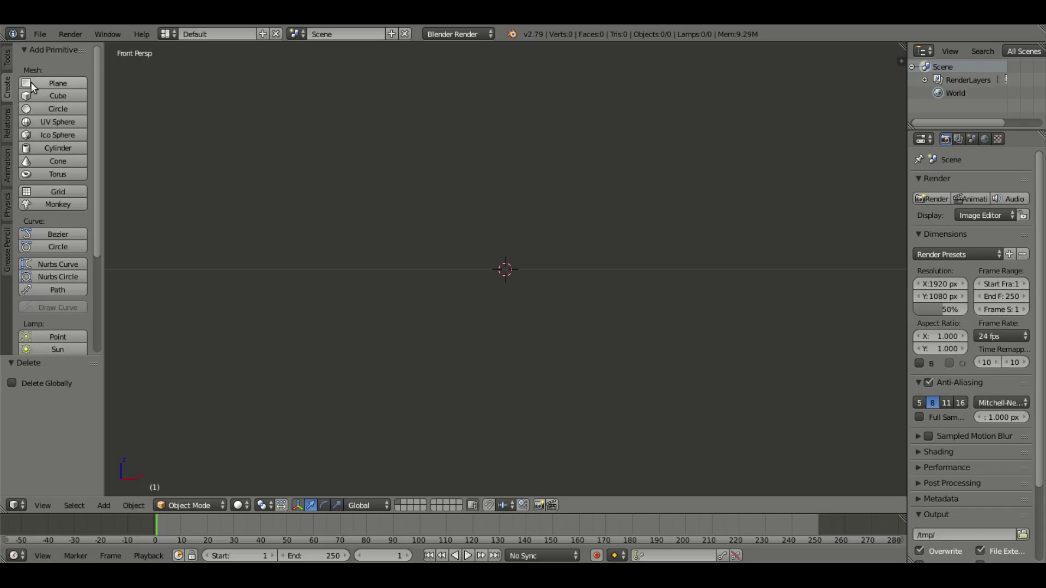
left_click(30, 82)
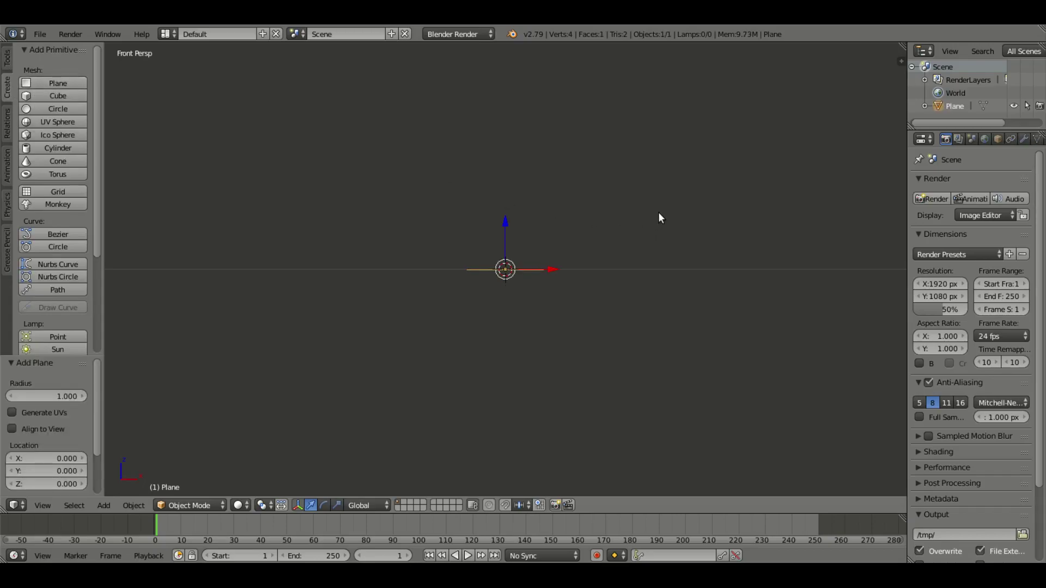
Scale the plane up to about 3 times its size
middle_click_drag(658, 212, 574, 264)
key("s")
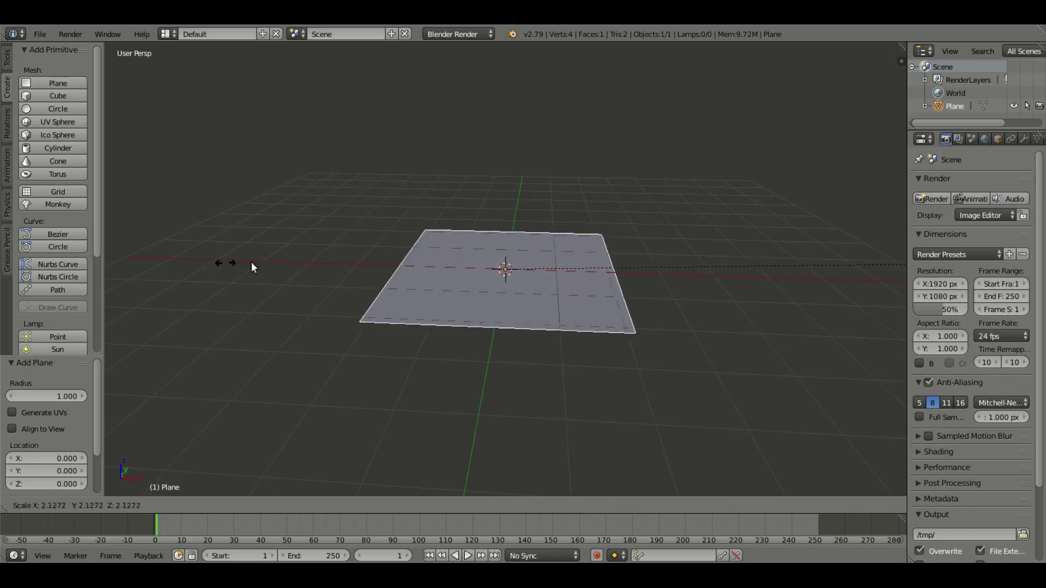
left_click(434, 266)
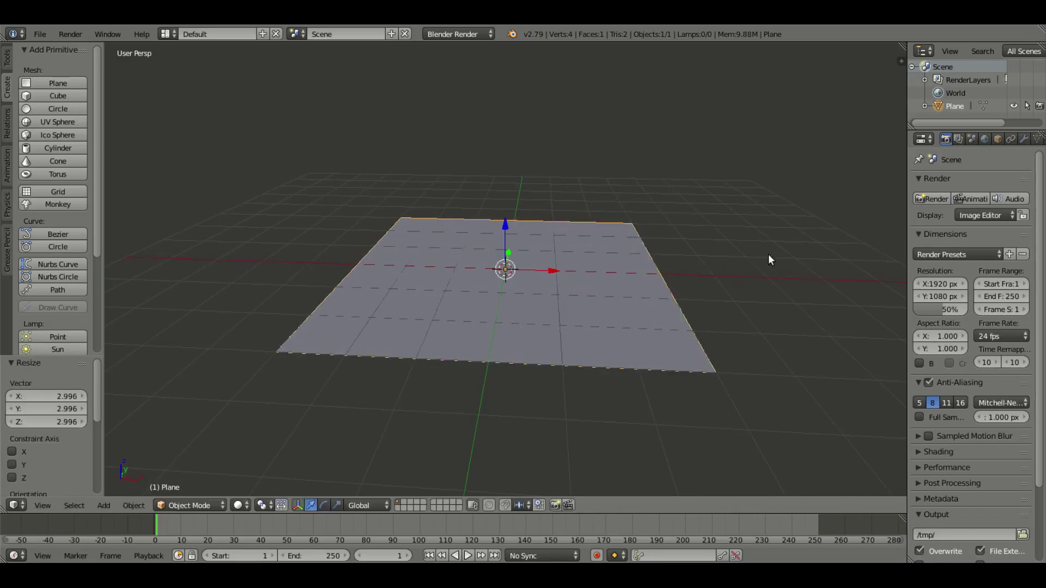
Rotate the plane 90° around X with 'rx90' so it stands upright
key("r")
key("x")
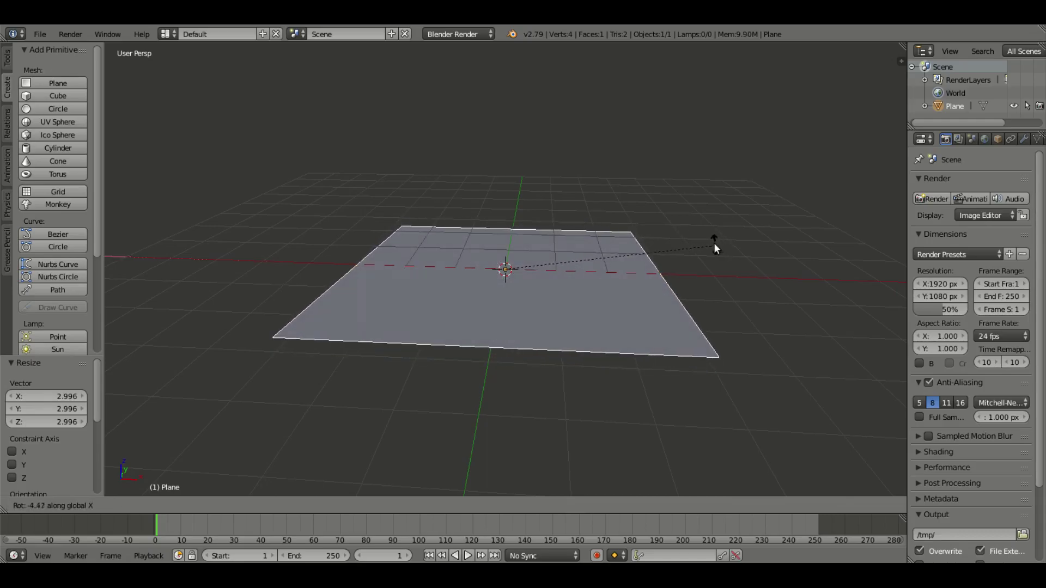
key("Escape")
type("rx")
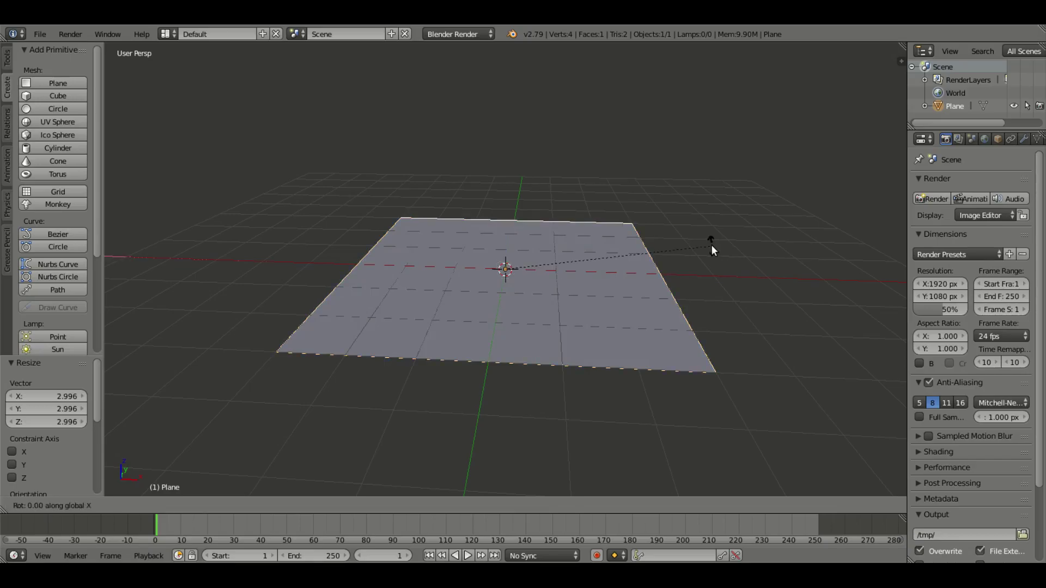
type("90")
key("Return")
View the upright plane from the front, zoom in and widen the properties column
key("KP_1")
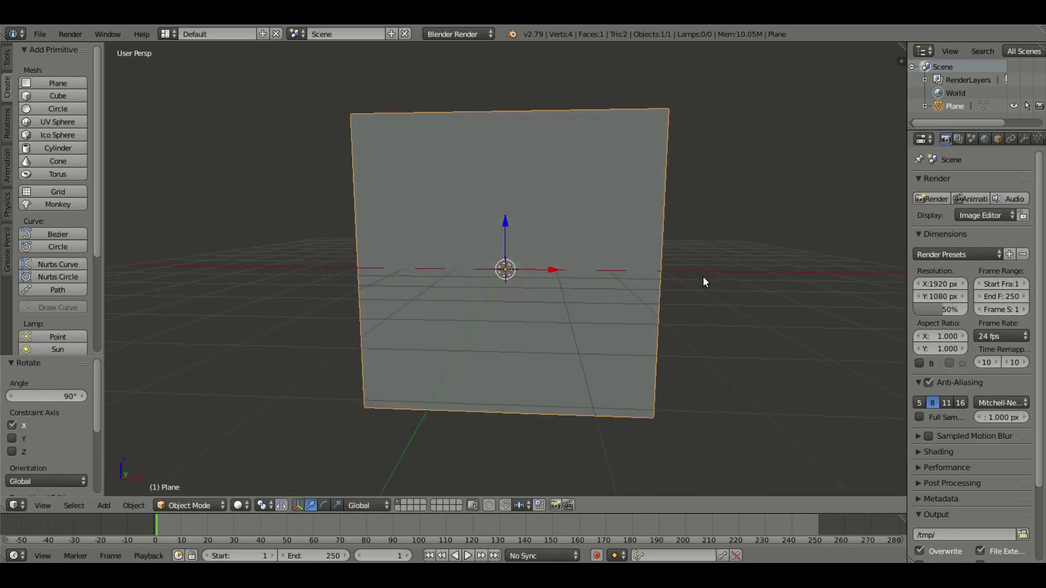
scroll(675, 273, "up", 1)
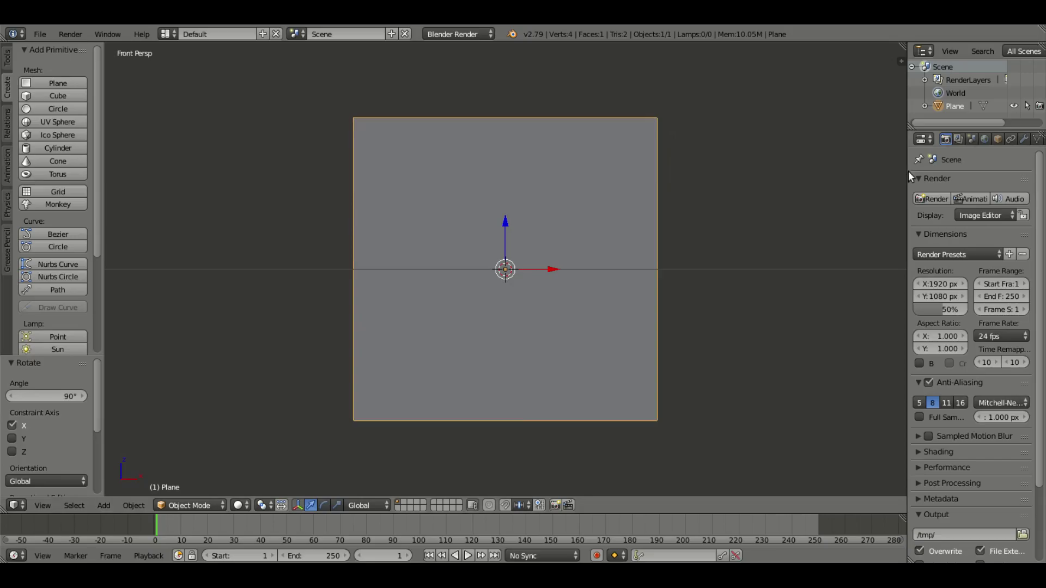
scroll(909, 180, "down", 2)
scroll(905, 182, "up", 2)
left_click_drag(905, 184, 838, 187)
scroll(463, 212, "up", 1)
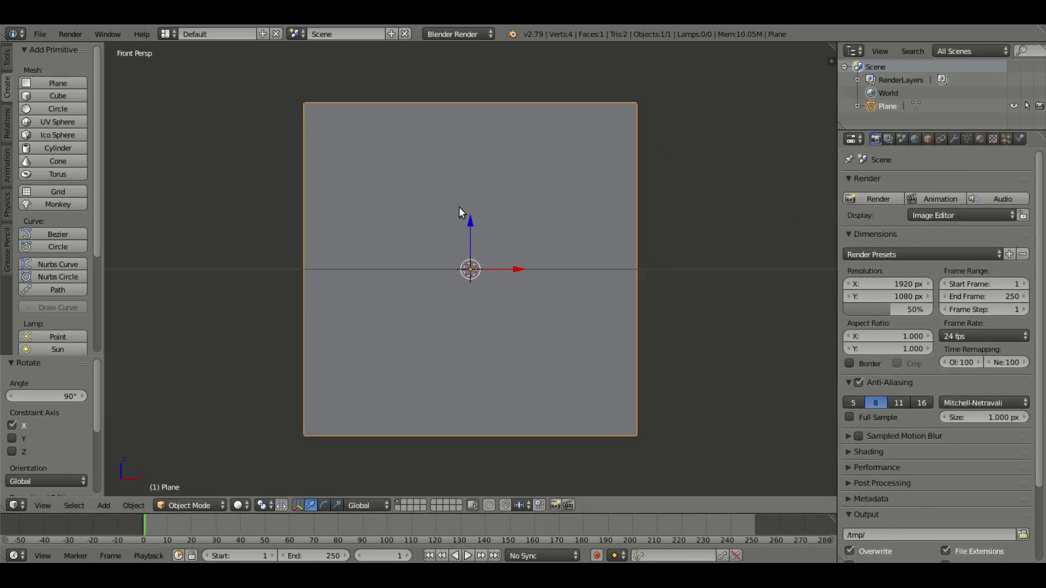
Subdivide the plane in Edit Mode into a 16×16 grid of 256 faces
key("Tab")
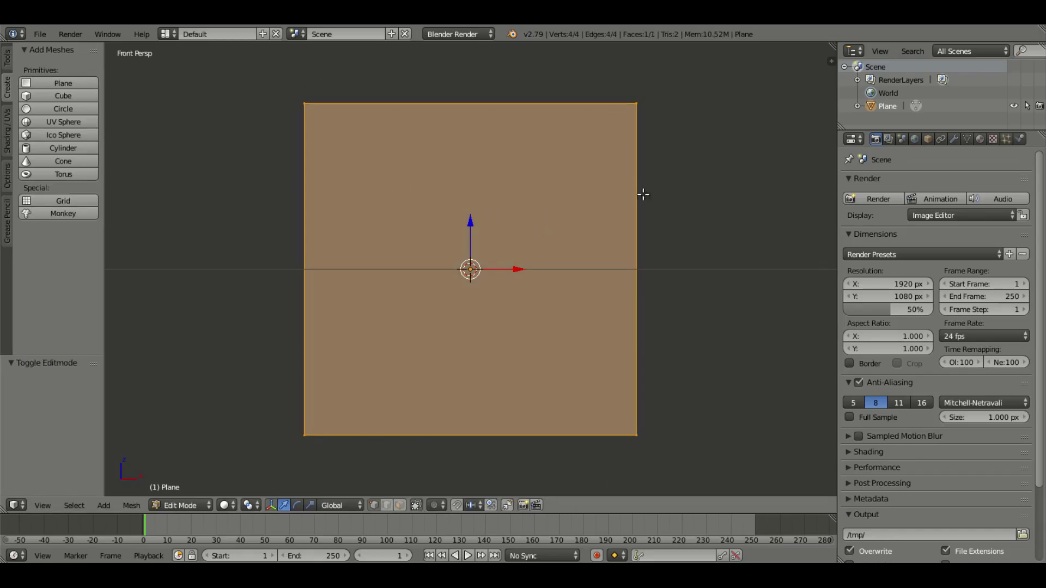
left_click(7, 58)
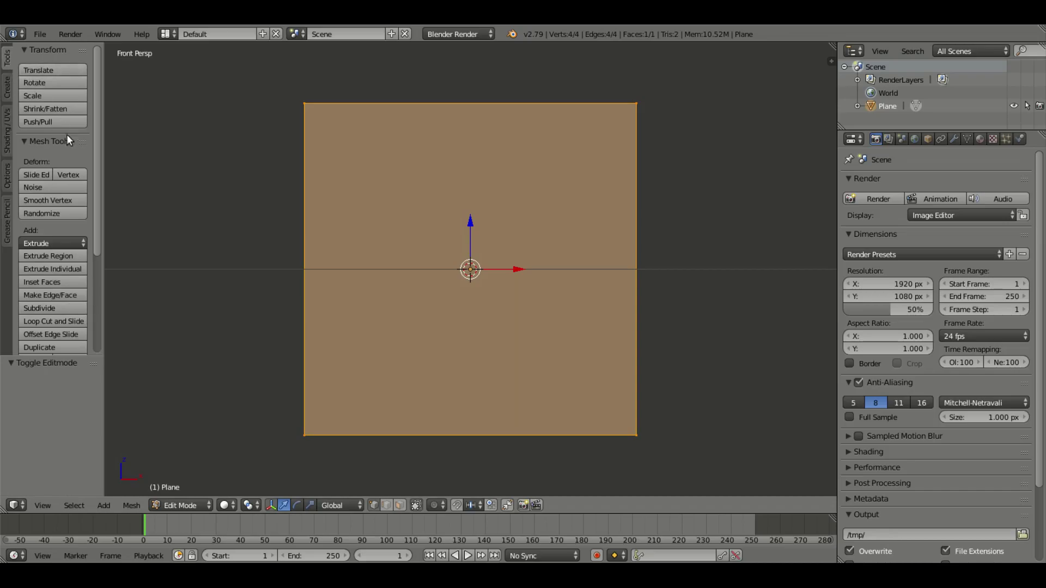
left_click(46, 307)
left_click(47, 306)
left_click(47, 307)
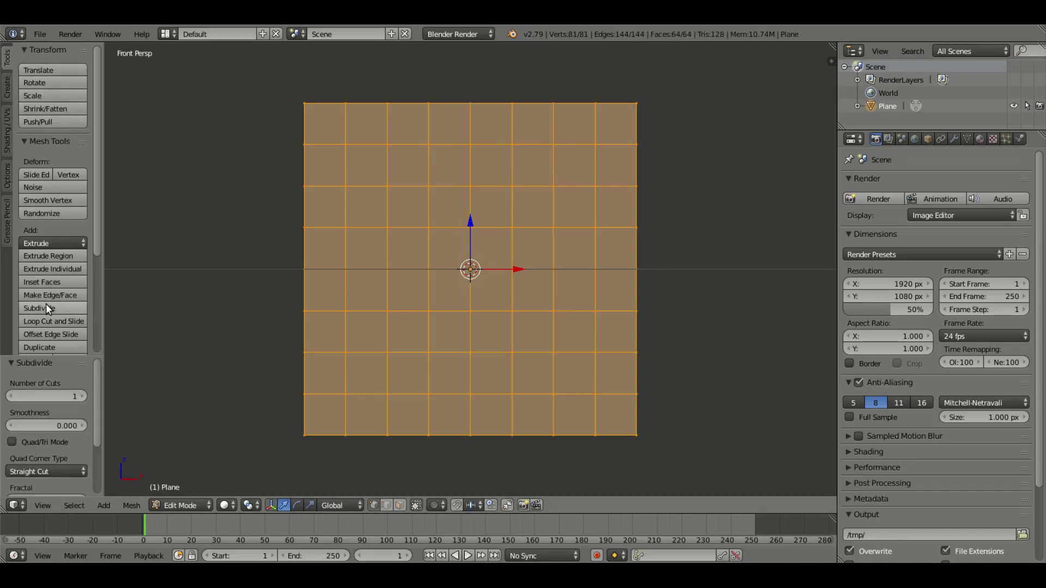
left_click(46, 305)
left_click(46, 305)
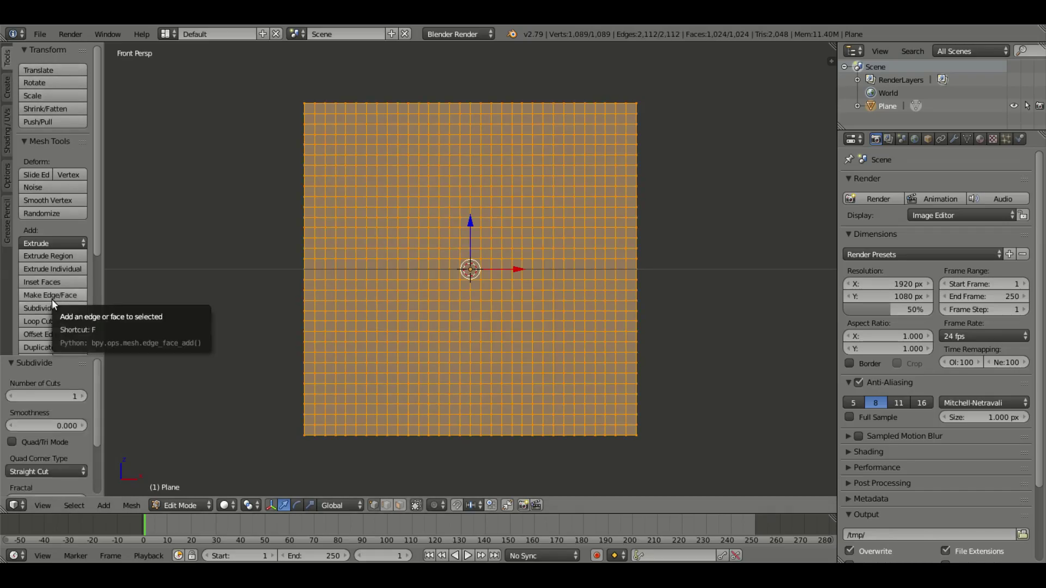
key("ctrl+z")
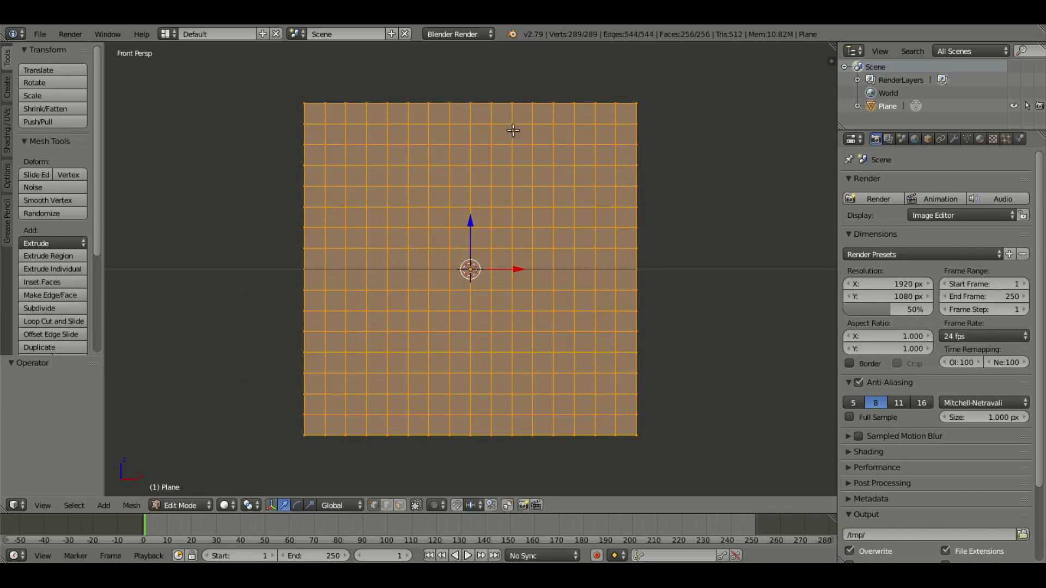
key("ctrl+z")
key("Tab")
key("Tab")
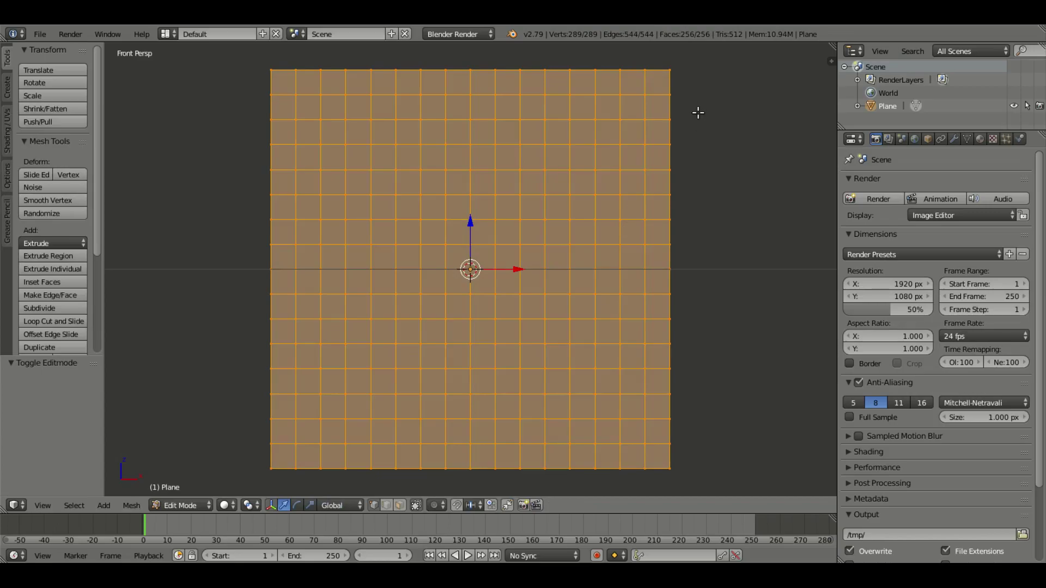
Select the plane's whole top row of vertices as an edge loop
right_click(639, 77)
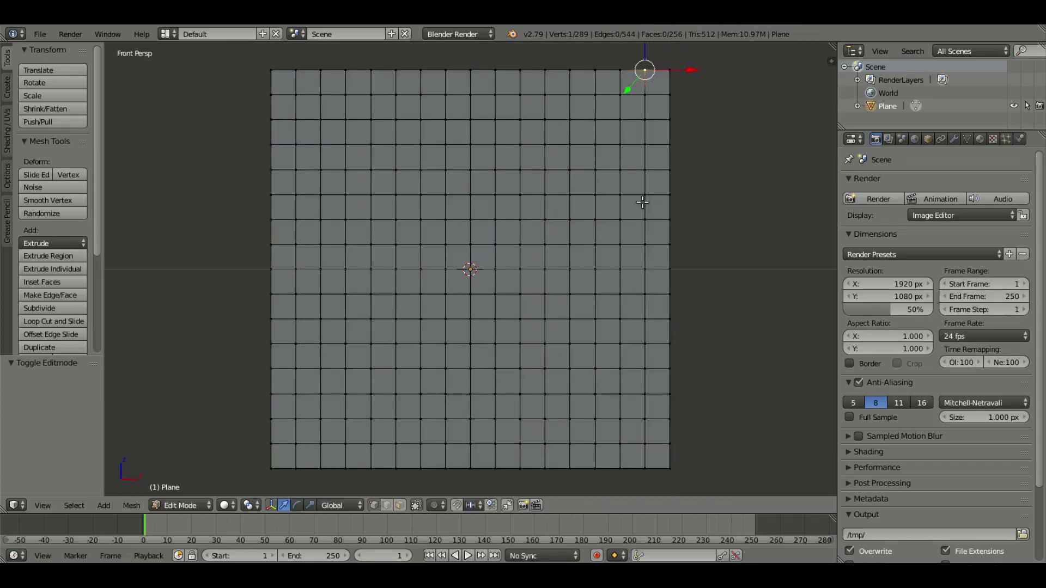
middle_click_drag(578, 107, 574, 175, "shift")
scroll(513, 124, "up", 1)
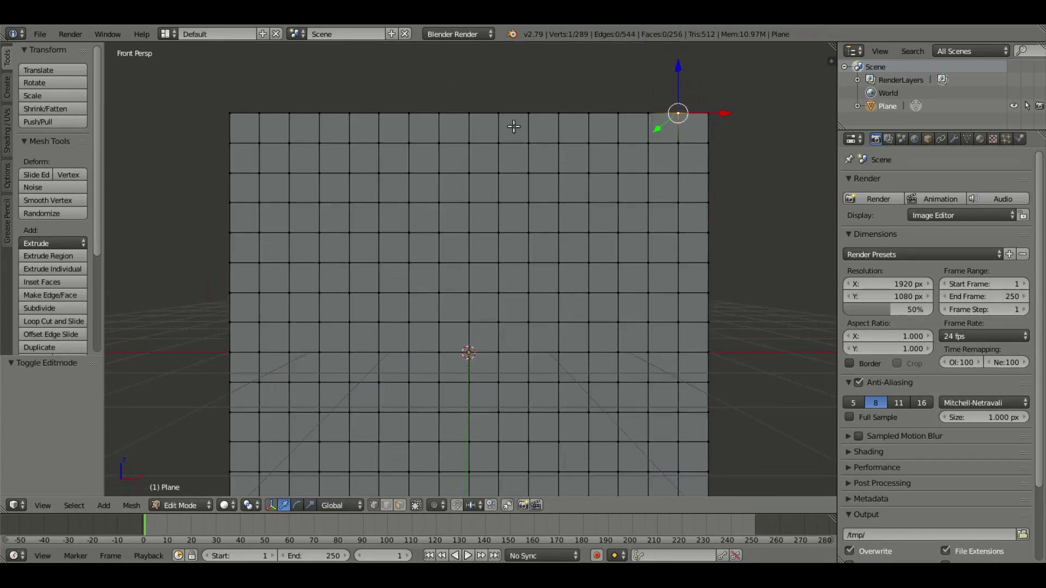
middle_click_drag(514, 124, 508, 155, "shift")
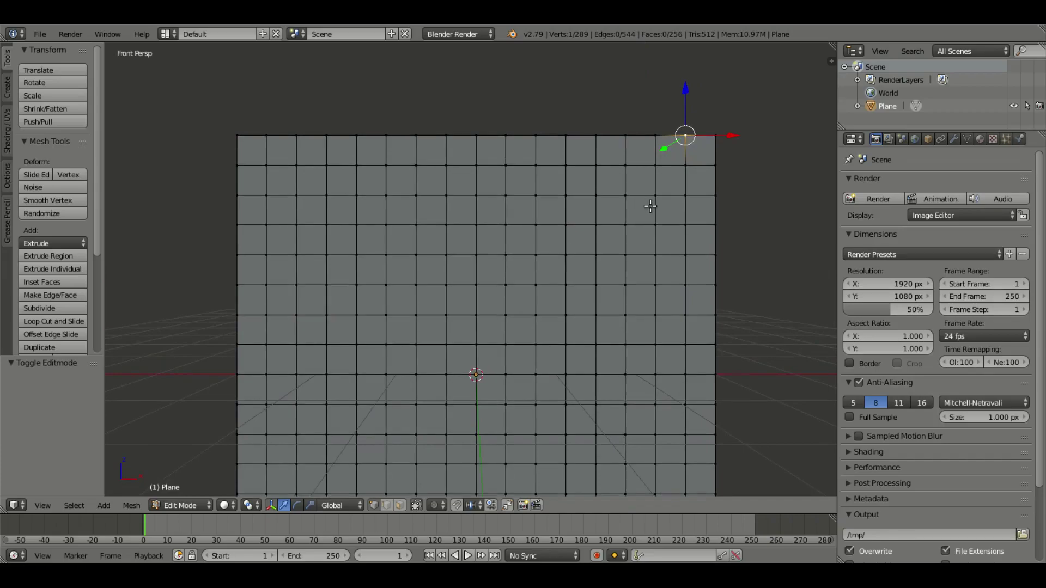
right_click(506, 134, "alt")
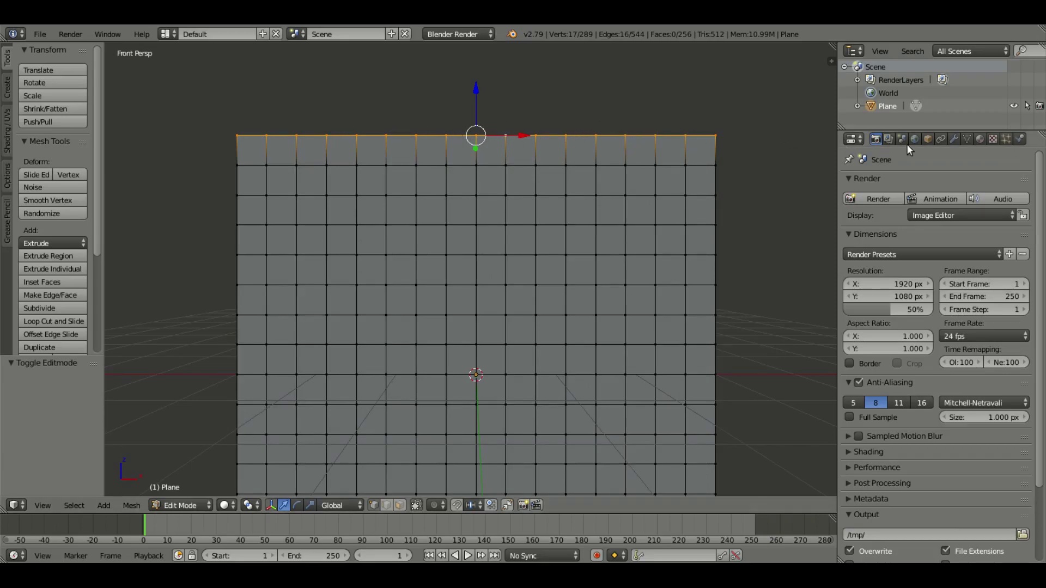
left_click(162, 506)
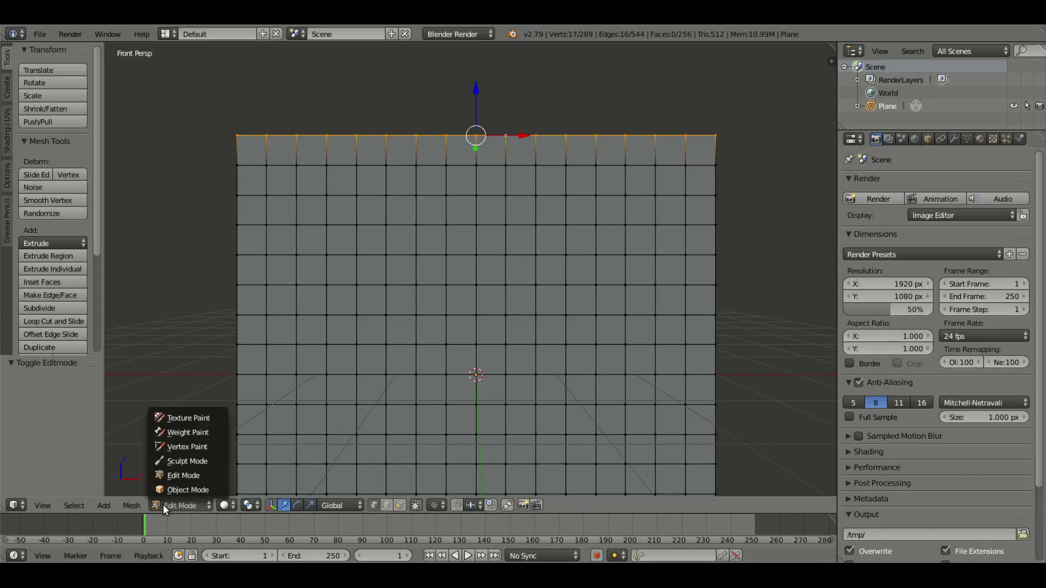
In Weight Paint mode, paint the top edge at weight 1.000, leaving the rest blue
left_click(197, 448)
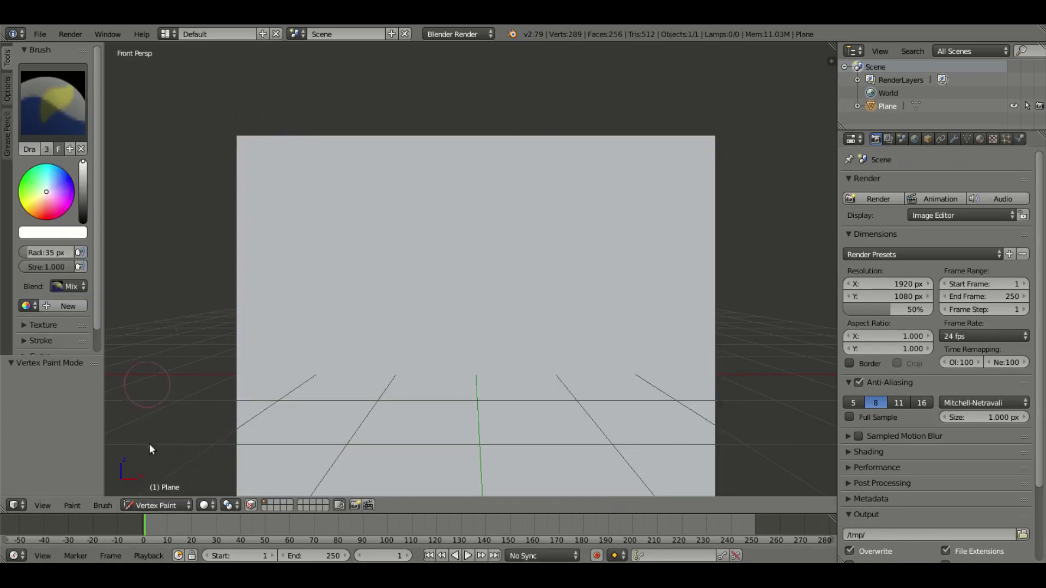
left_click(171, 505)
left_click(182, 426)
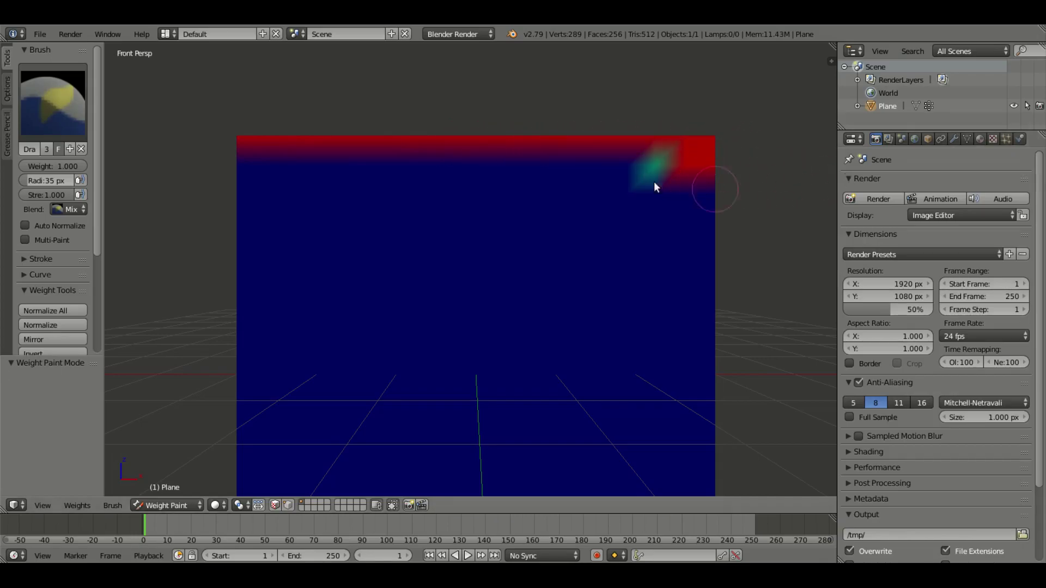
key("ctrl+z")
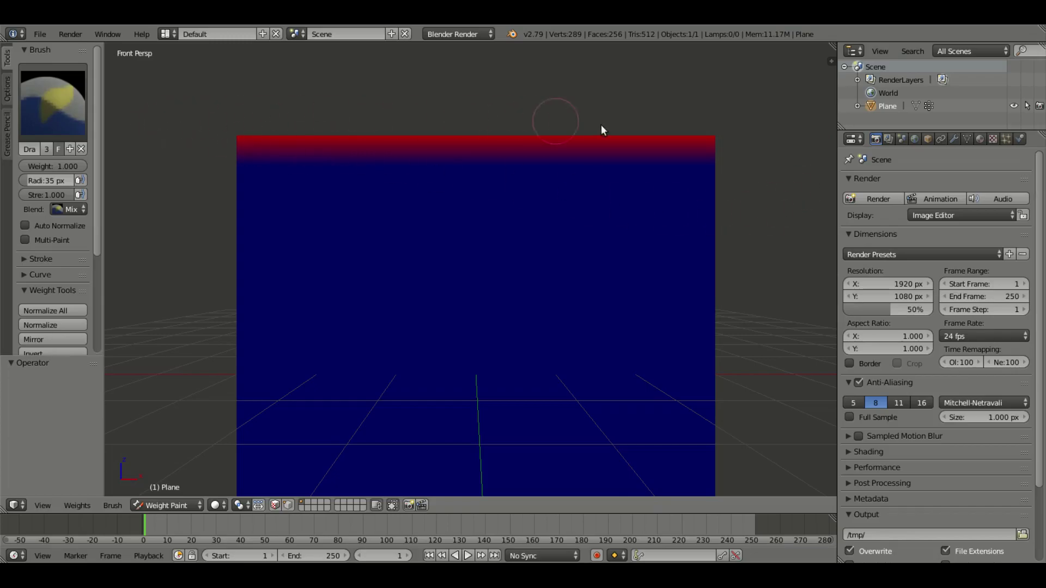
scroll(775, 95, "down", 3)
scroll(672, 264, "up", 2)
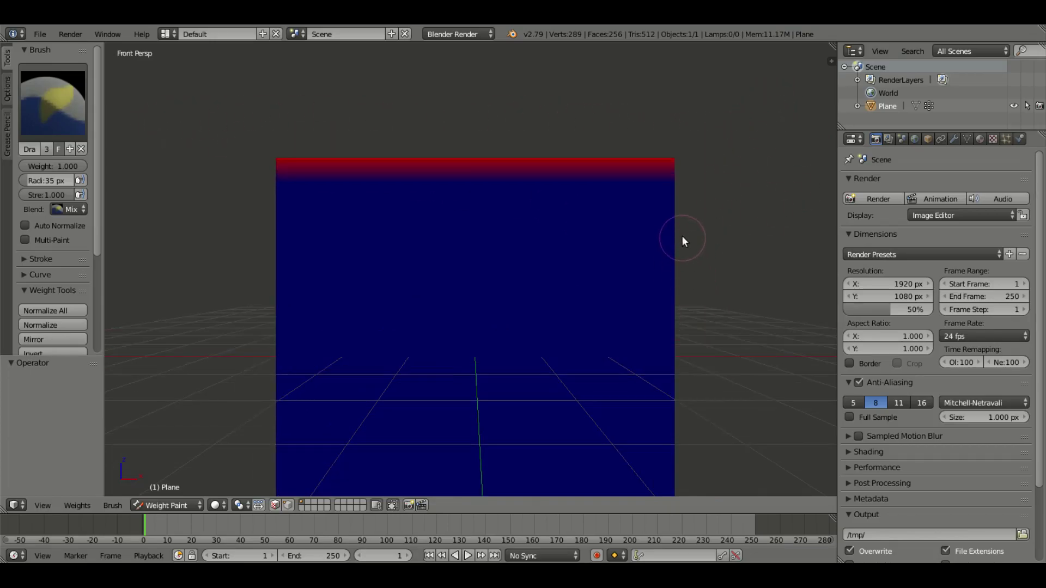
middle_click_drag(695, 231, 692, 186, "shift")
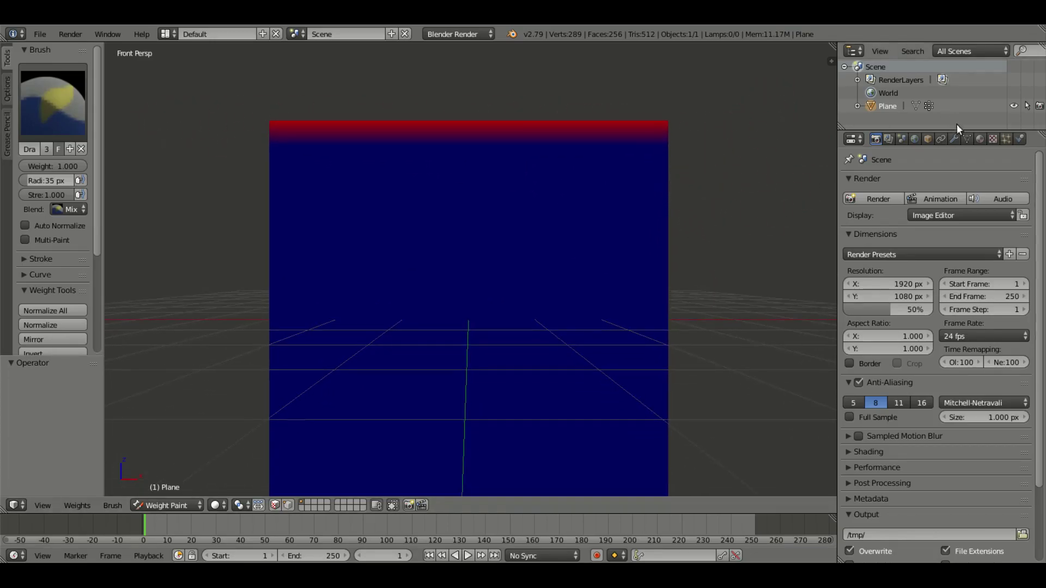
Rename the vertex group 'Group' to 'cape' in the Object Data tab
left_click(972, 140)
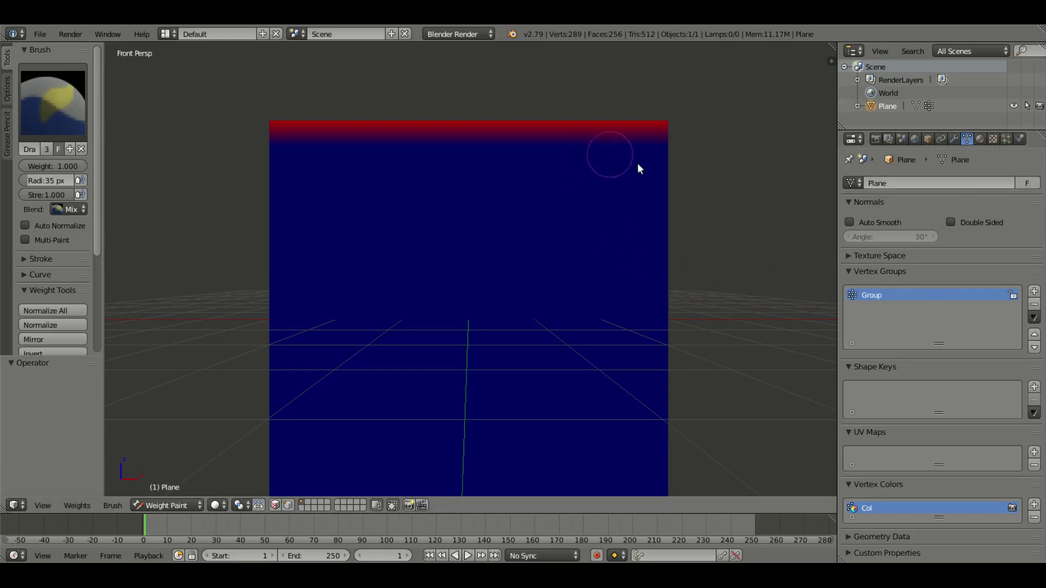
scroll(610, 155, "up", 2)
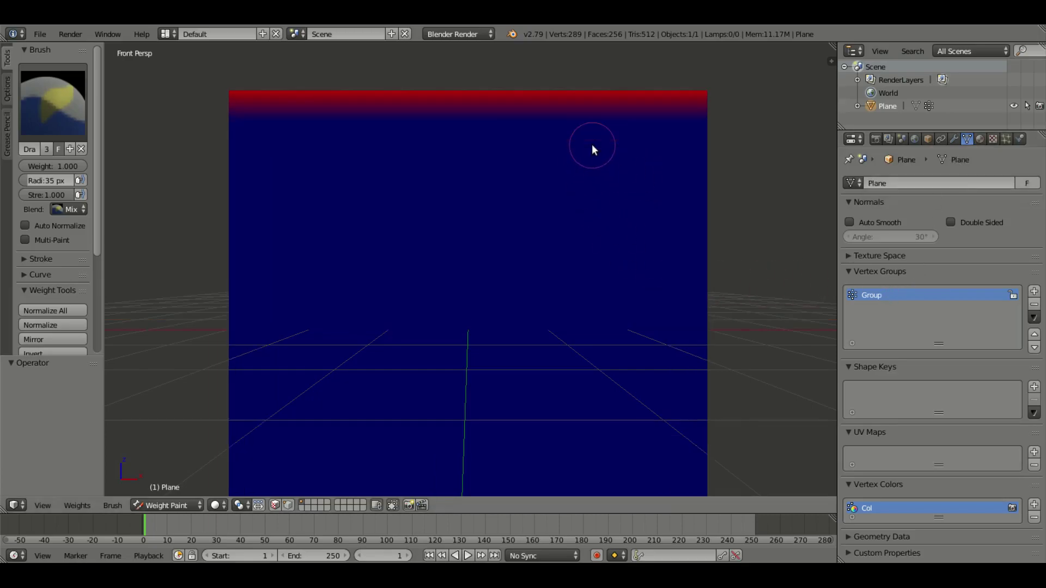
double_click(873, 295)
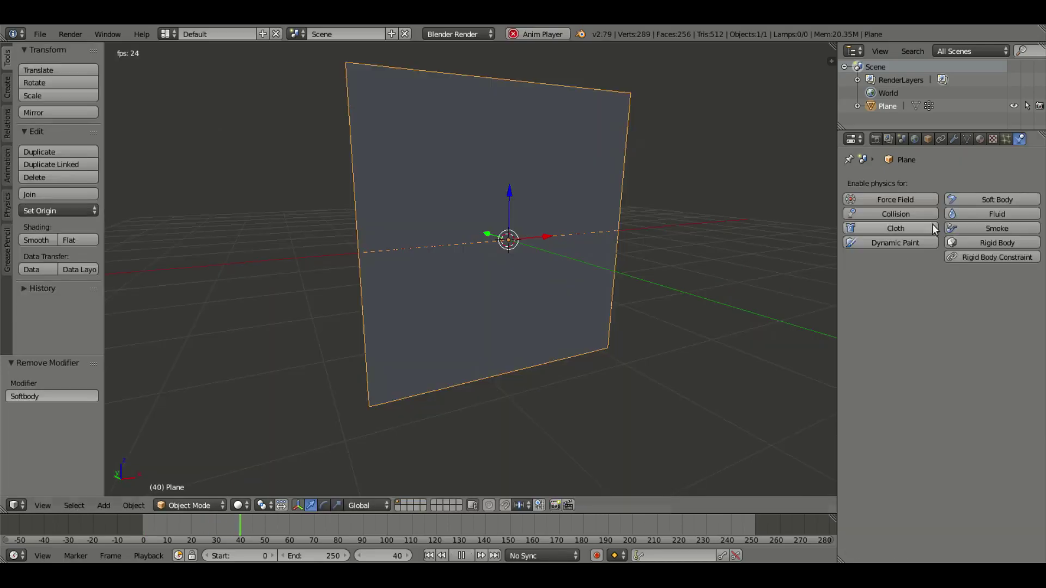
Add Cloth physics with pinning enabled using the 'cape' vertex group
left_click(901, 228)
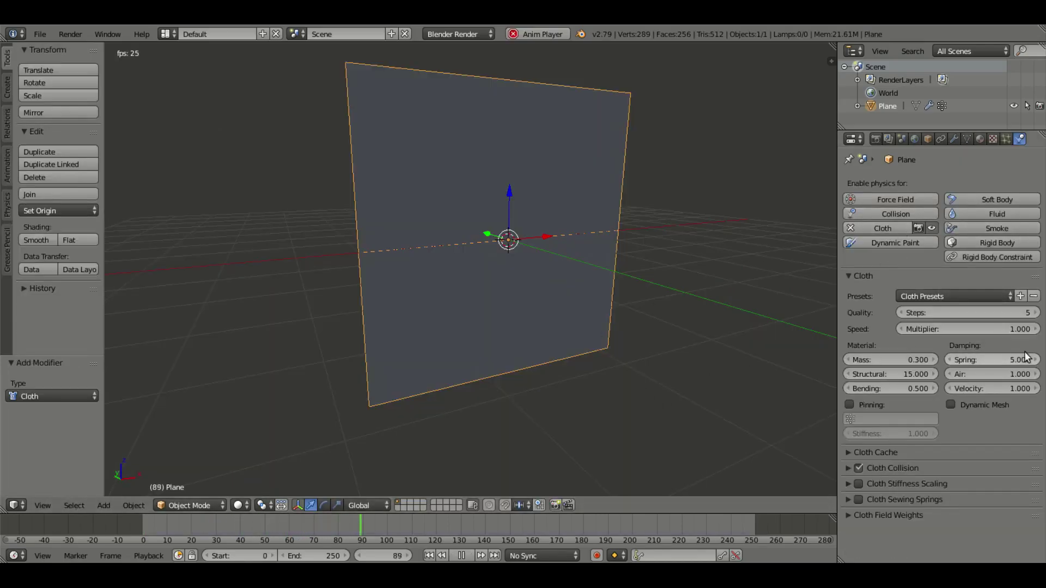
left_click(860, 403)
scroll(664, 427, "down", 4)
scroll(625, 266, "up", 5)
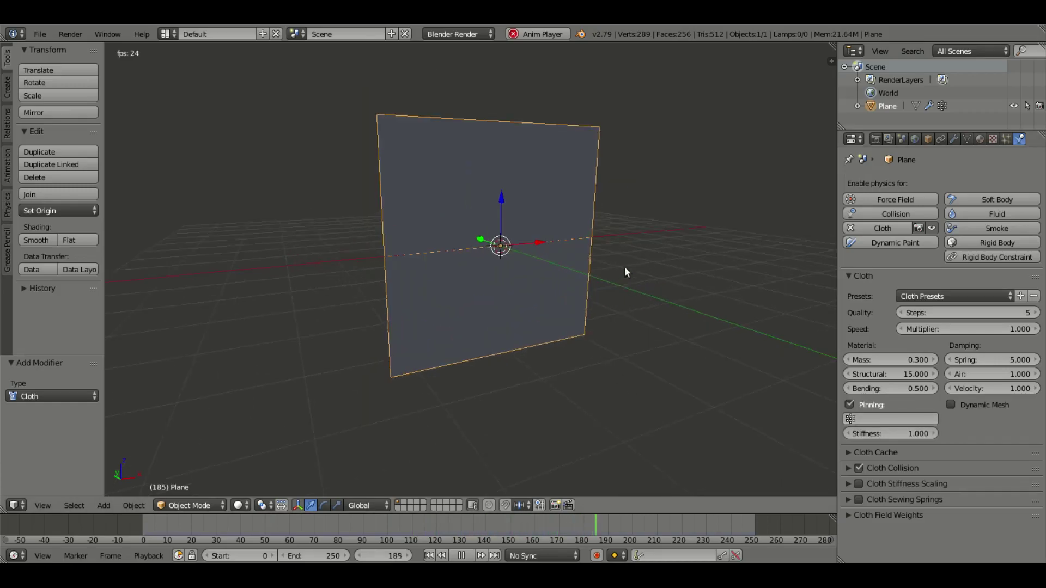
left_click(867, 417)
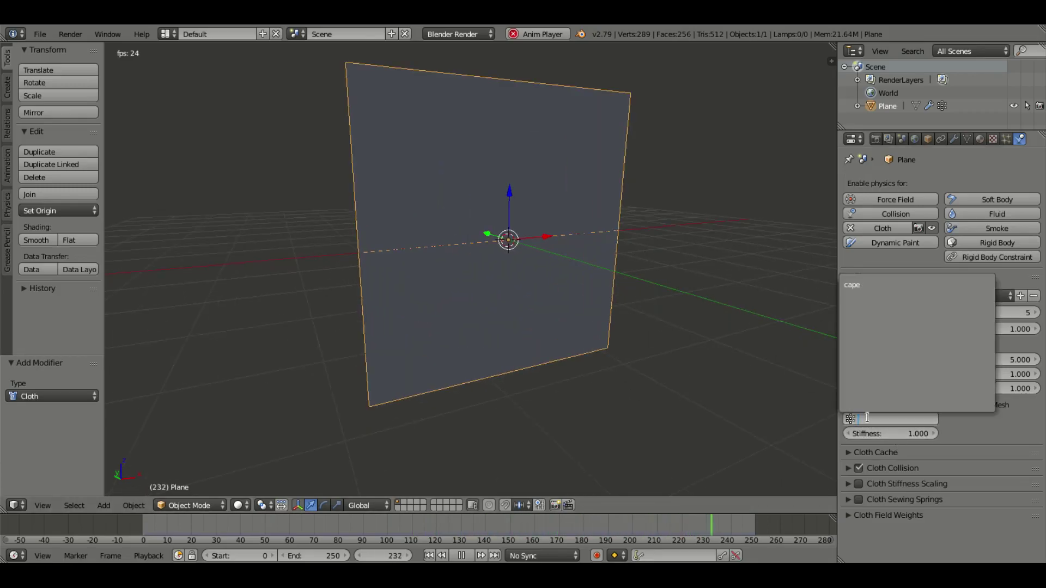
left_click(875, 284)
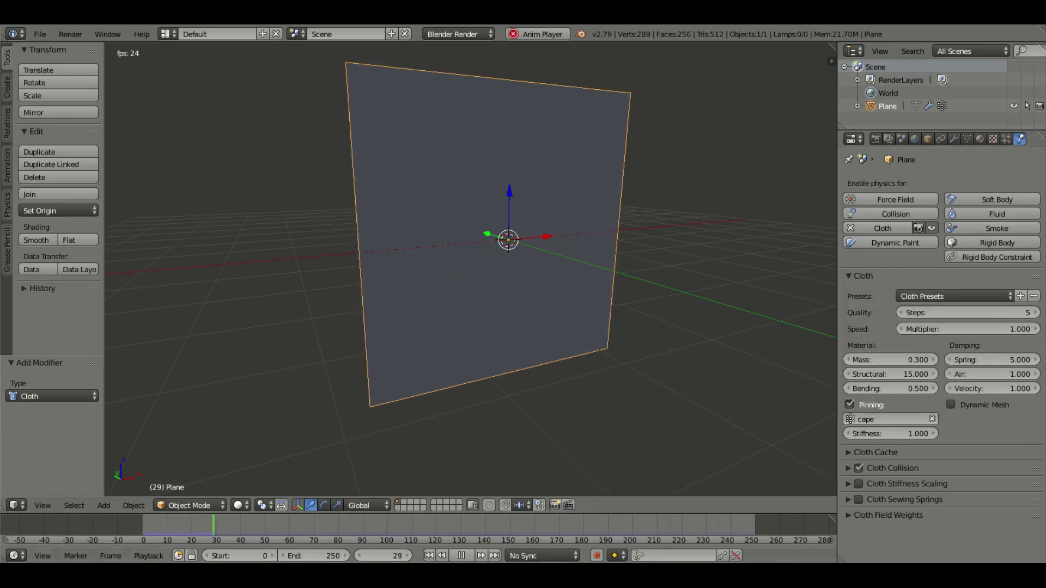
Rewind the timeline to the first frame and view the plane side-on
left_click(428, 555)
left_click(429, 556)
middle_click_drag(515, 295, 677, 369)
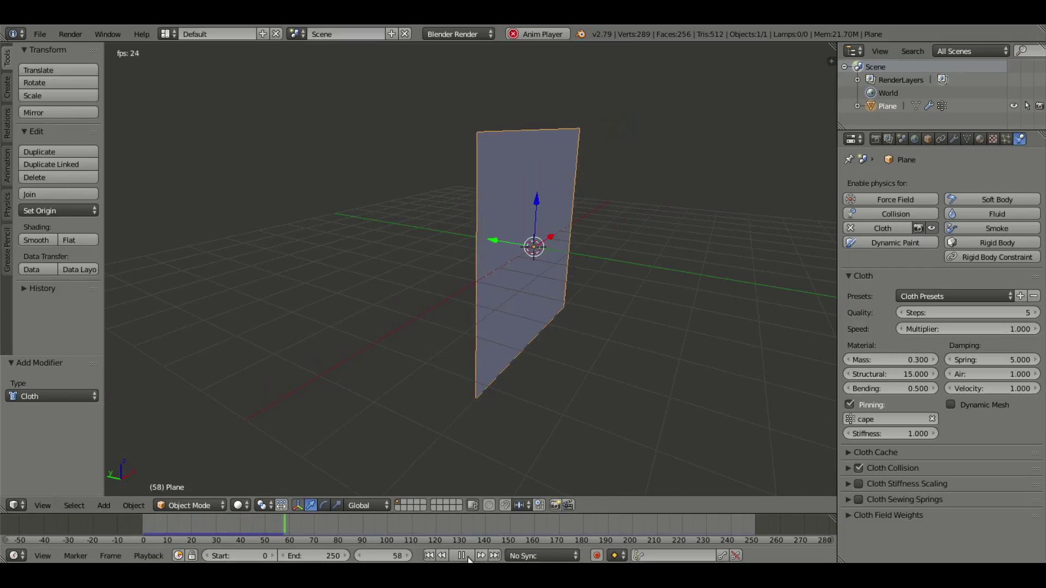
Stop playback, return to the first frame and tilt the plane -25.7° around global X
key("alt+a")
key("r")
key("x")
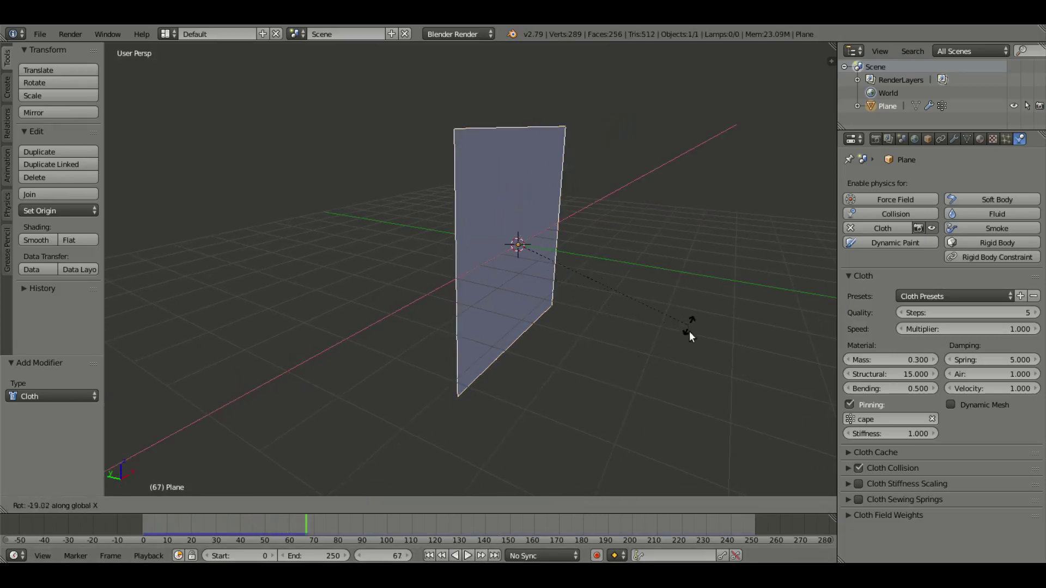
key("Escape")
key("shift+Left")
key("r")
key("x")
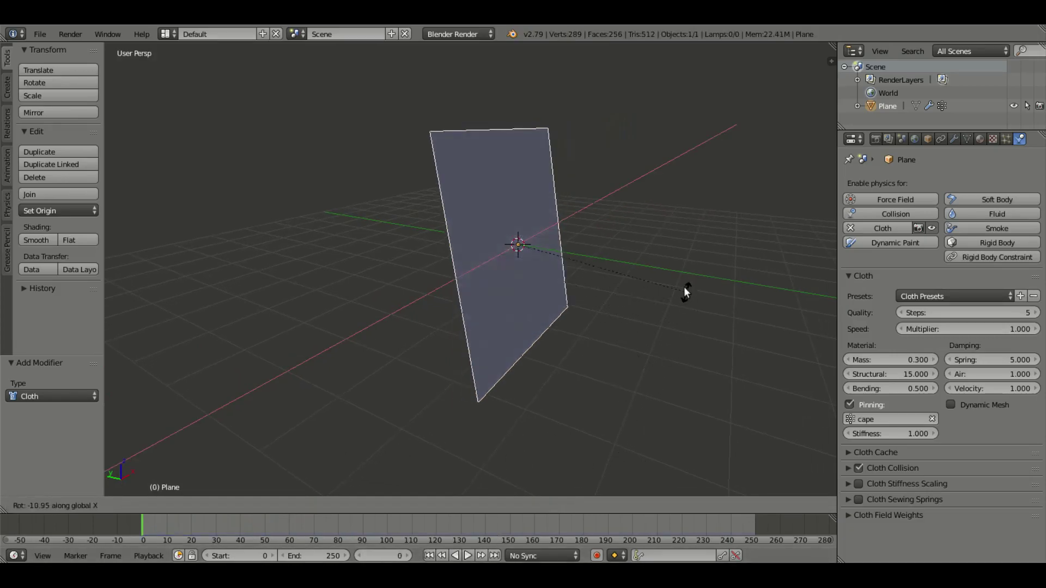
left_click(665, 242)
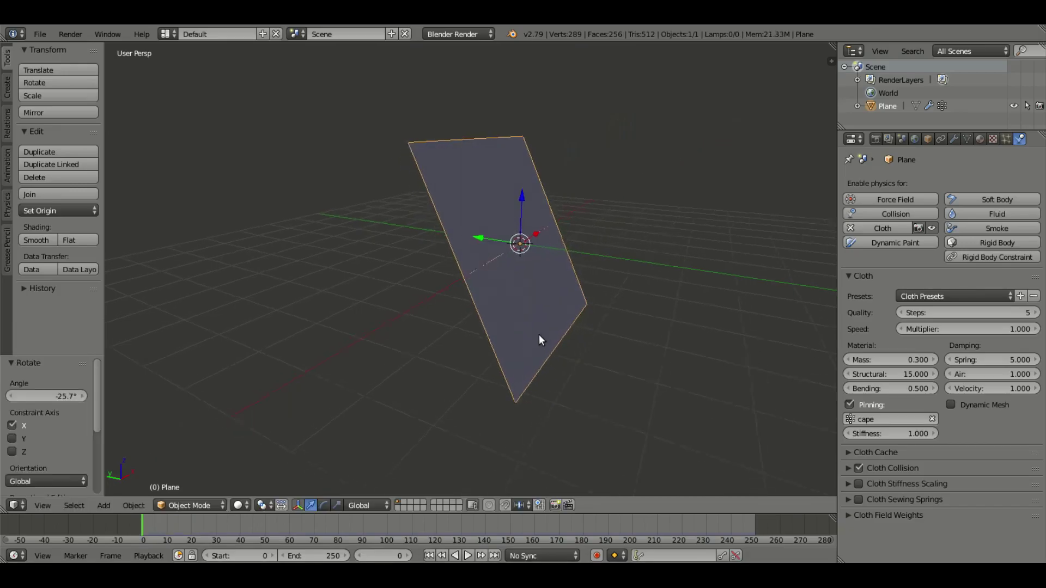
middle_click_drag(539, 334, 443, 522)
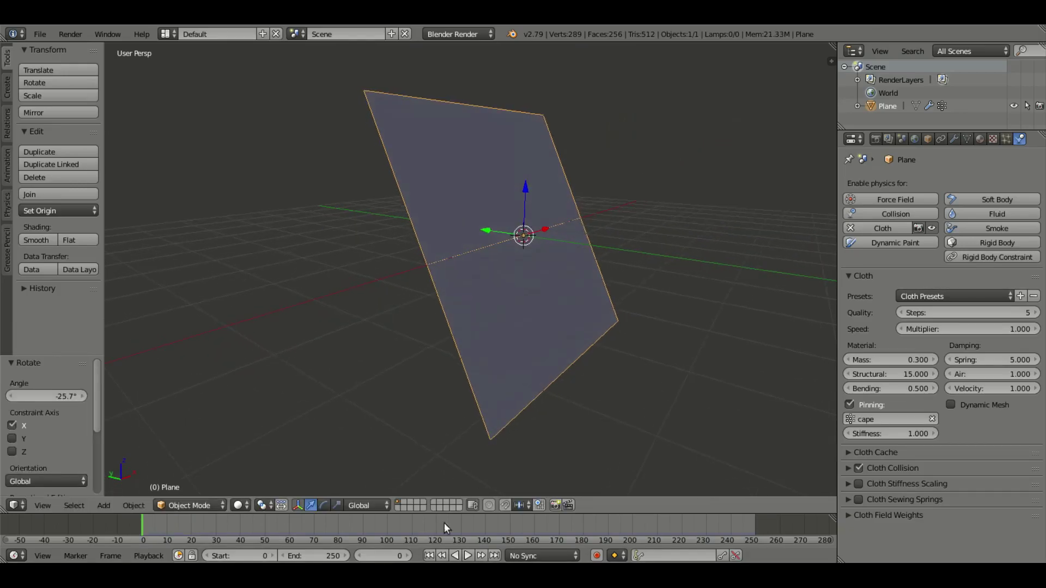
Play the cloth simulation and inspect the falling plane from several angles
left_click(468, 555)
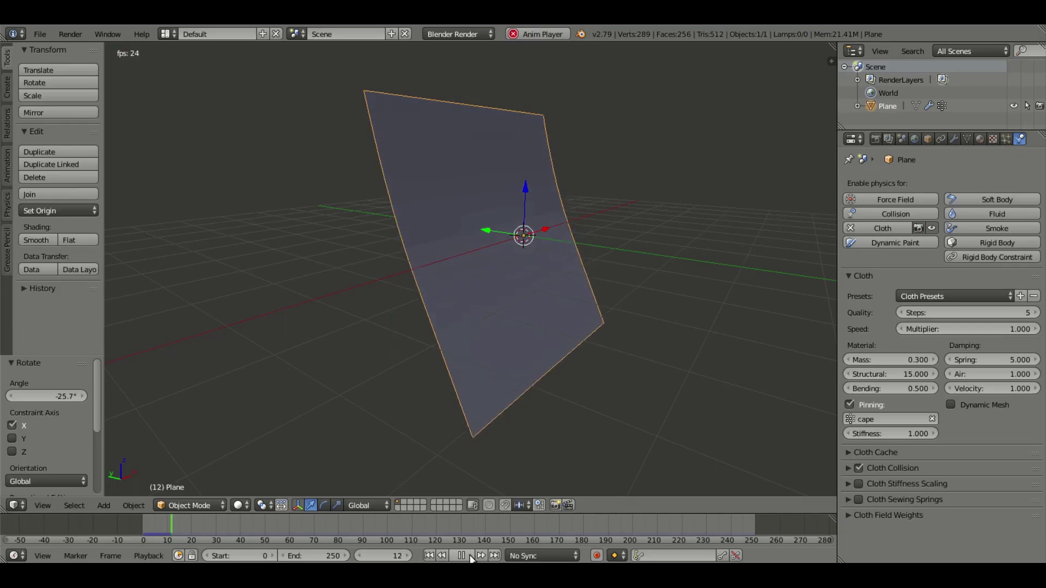
middle_click_drag(493, 421, 542, 376)
key("Tab")
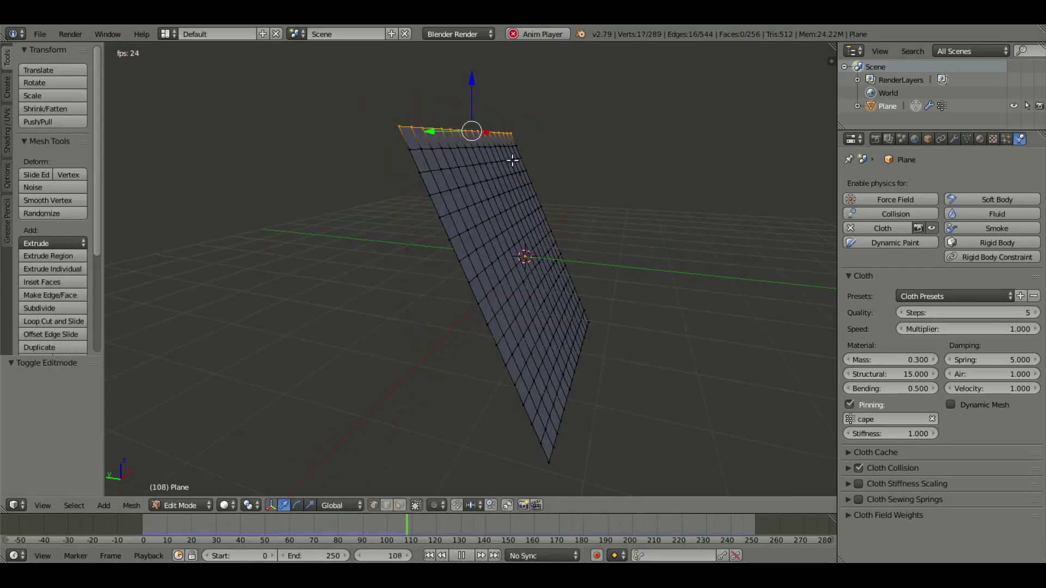
middle_click_drag(474, 140, 541, 123)
key("Tab")
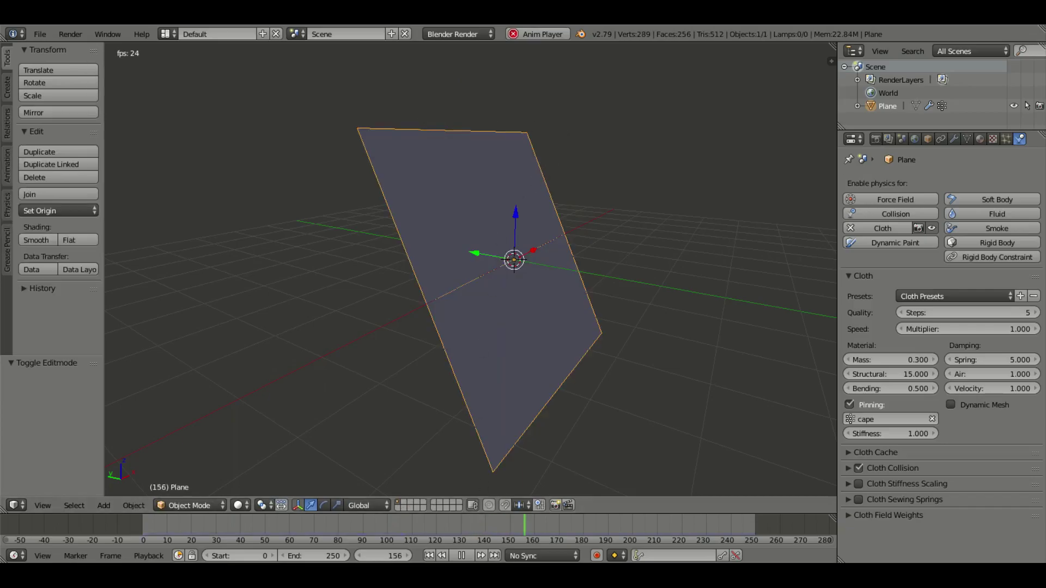
Restart the simulation from frame one, watch the cloth swing, then pause it
key("shift+Left")
middle_click_drag(640, 306, 647, 303)
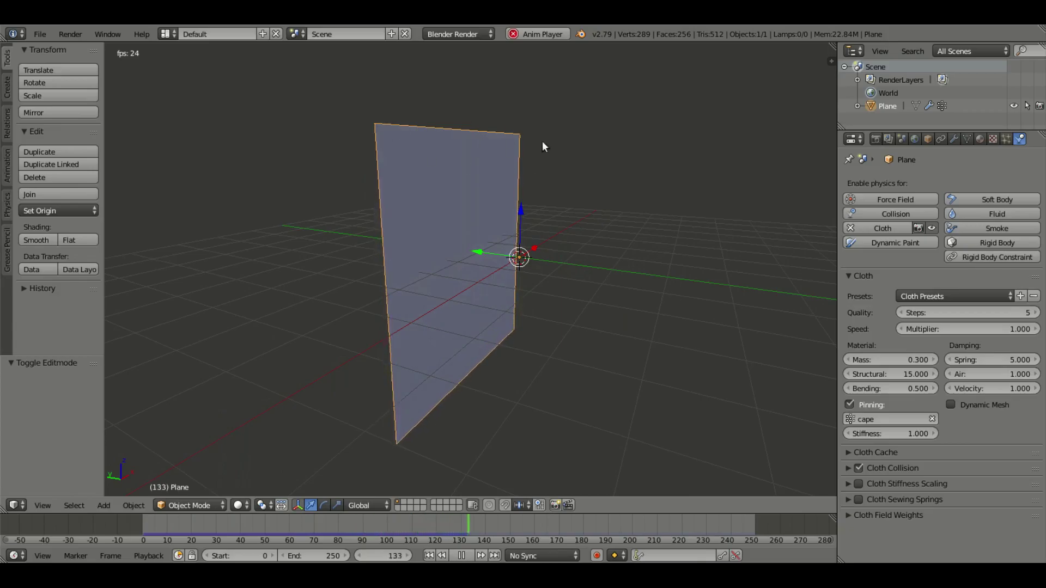
middle_click_drag(358, 109, 586, 248)
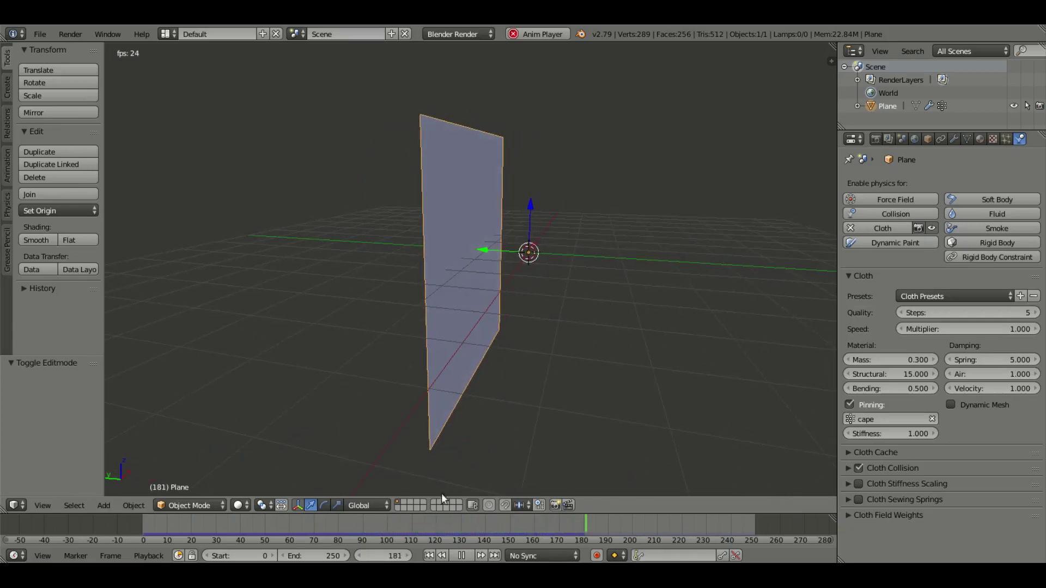
left_click(428, 555)
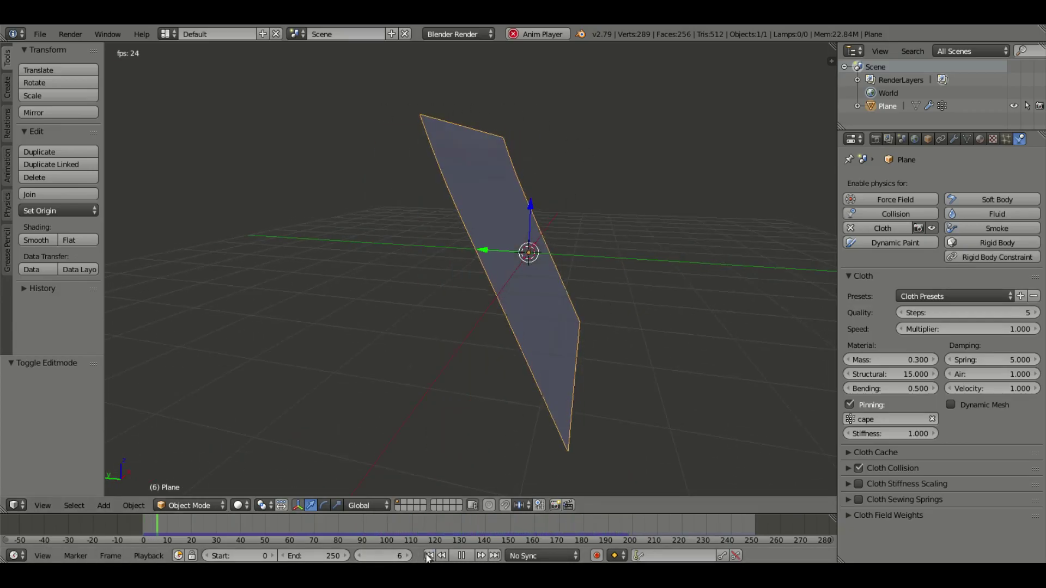
left_click(461, 555)
middle_click_drag(511, 329, 463, 329)
key("Tab")
key("Tab")
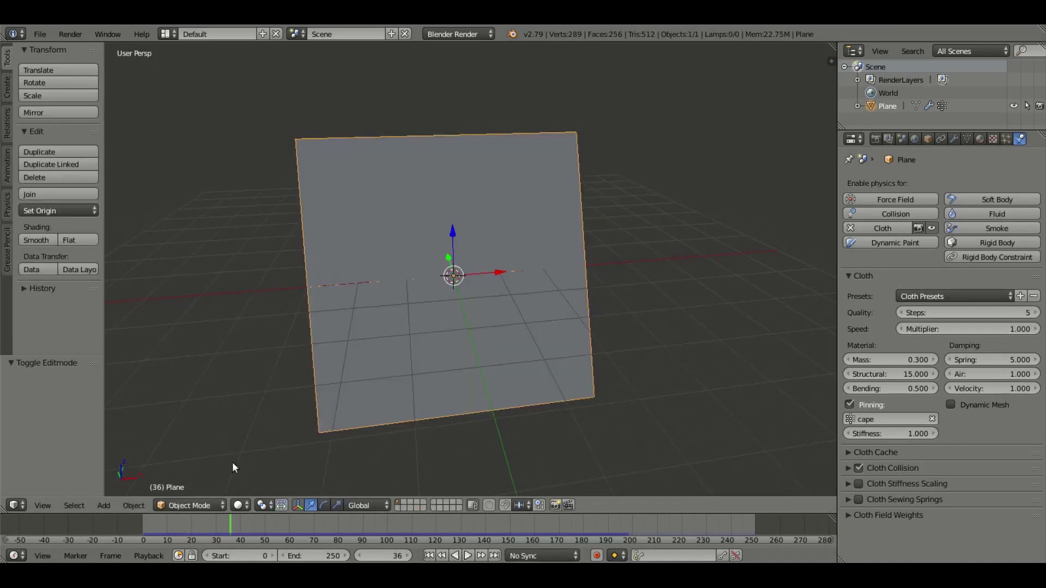
With Subtract blending in Weight Paint, erase pin weight from the top edge's ends
left_click(218, 506)
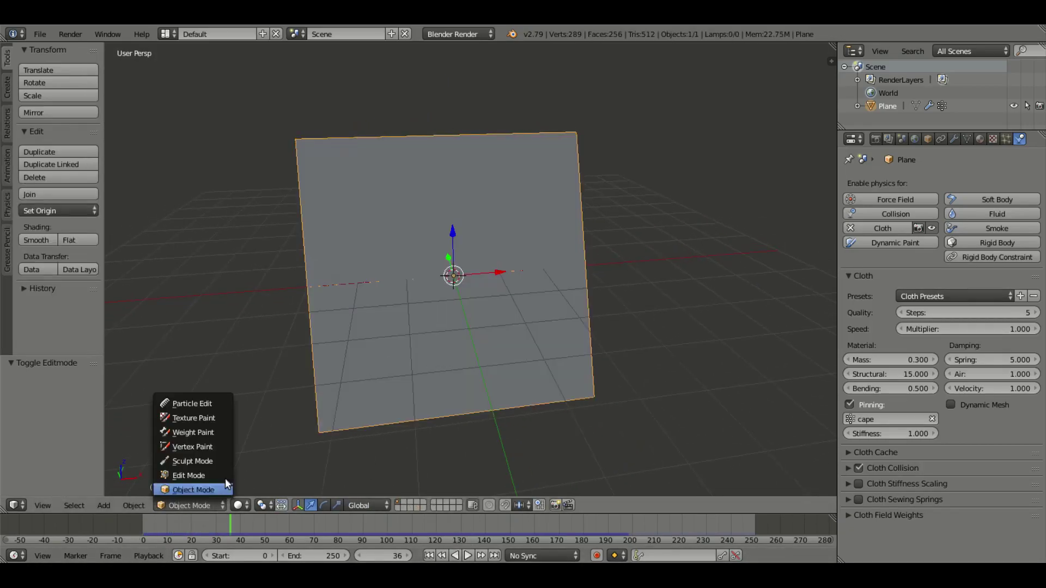
left_click(217, 431)
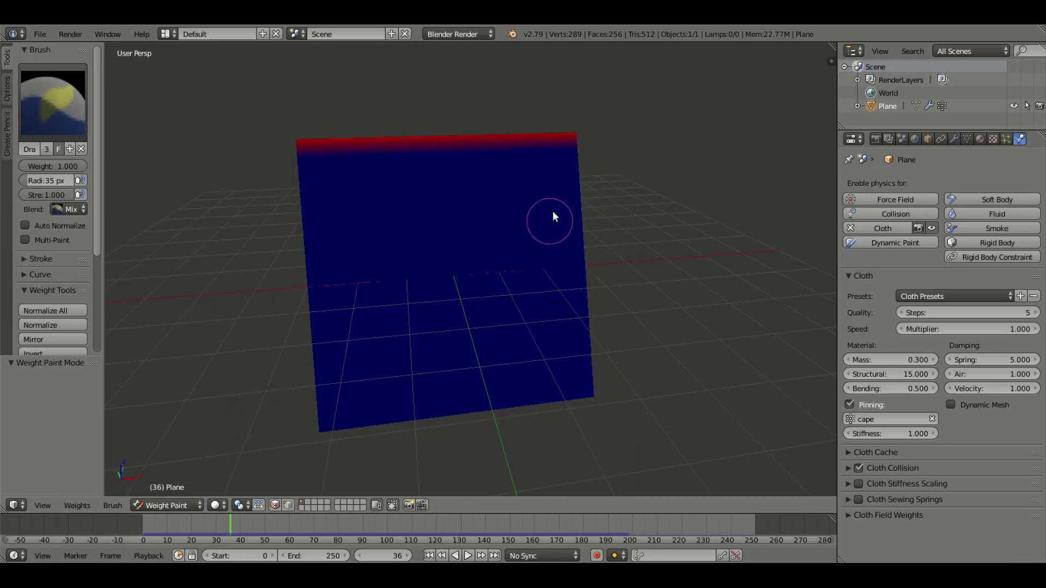
left_click(67, 208)
left_click(97, 167)
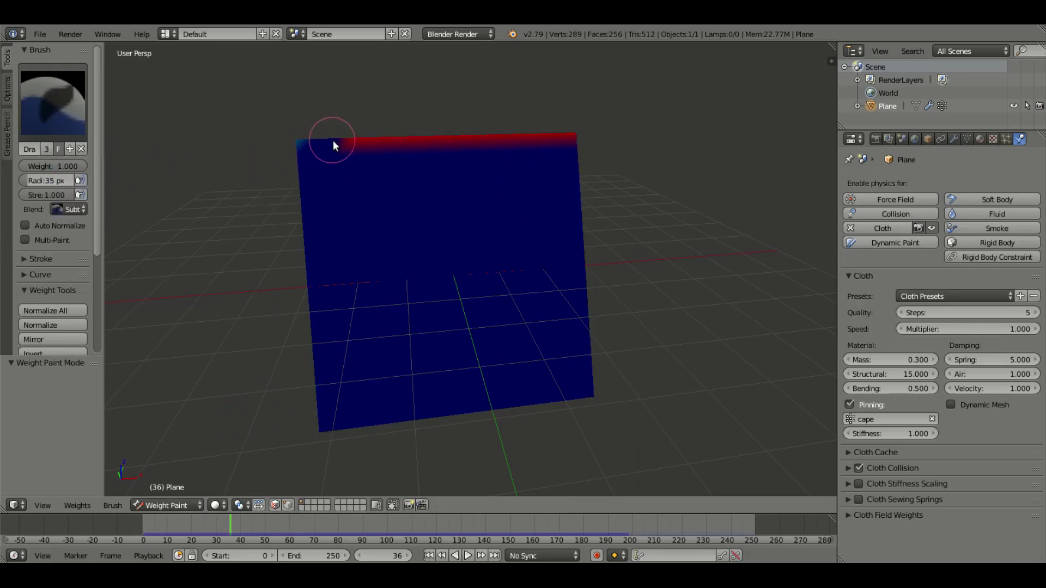
left_click_drag(518, 144, 562, 137)
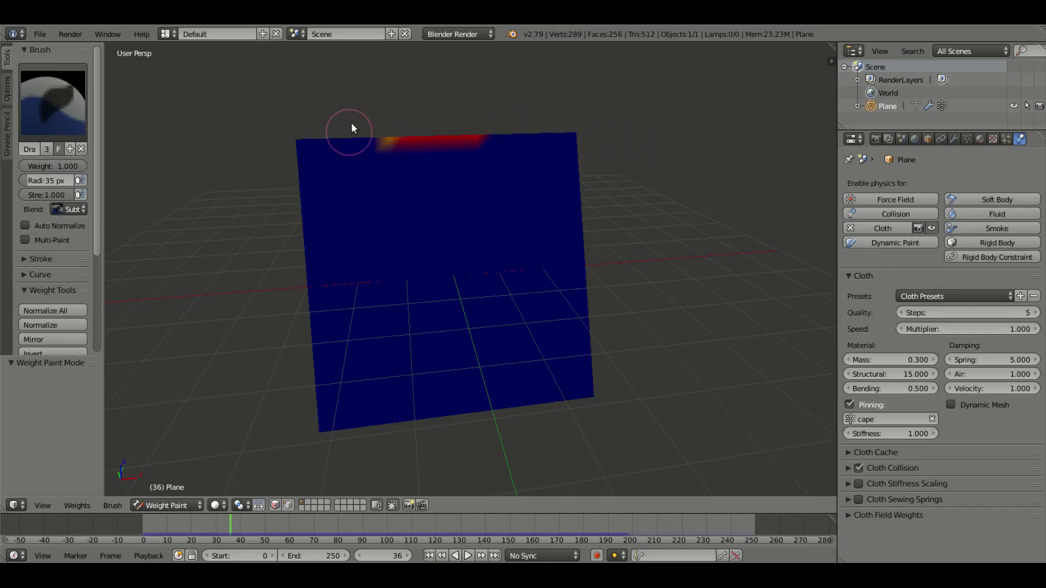
Return the plane to Object Mode
key("Tab")
left_click(185, 505)
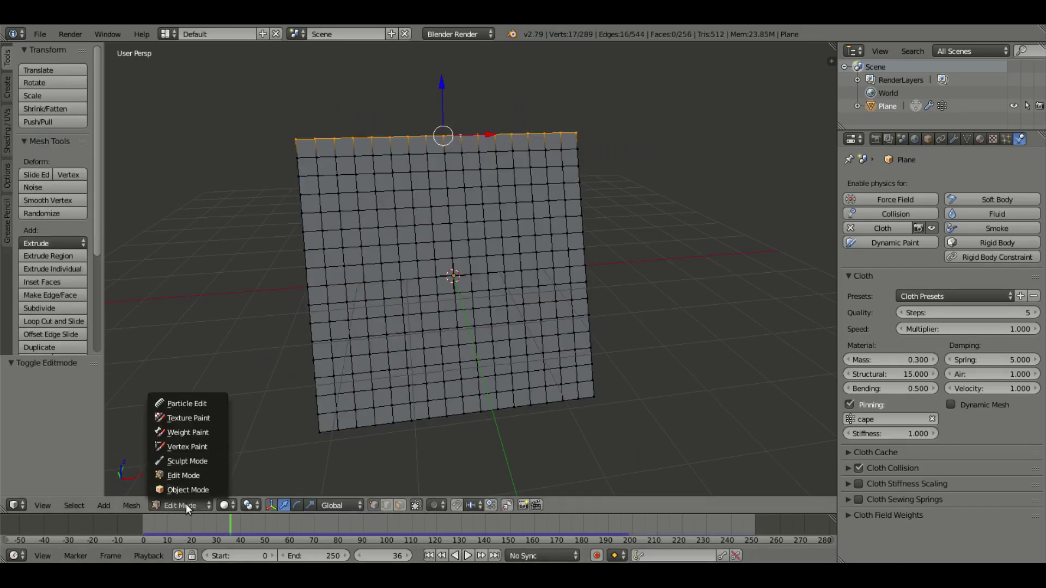
left_click(188, 496)
Play the cloth simulation and watch the plane drape from orbited, front and oblique views
left_click(429, 556)
left_click(466, 555)
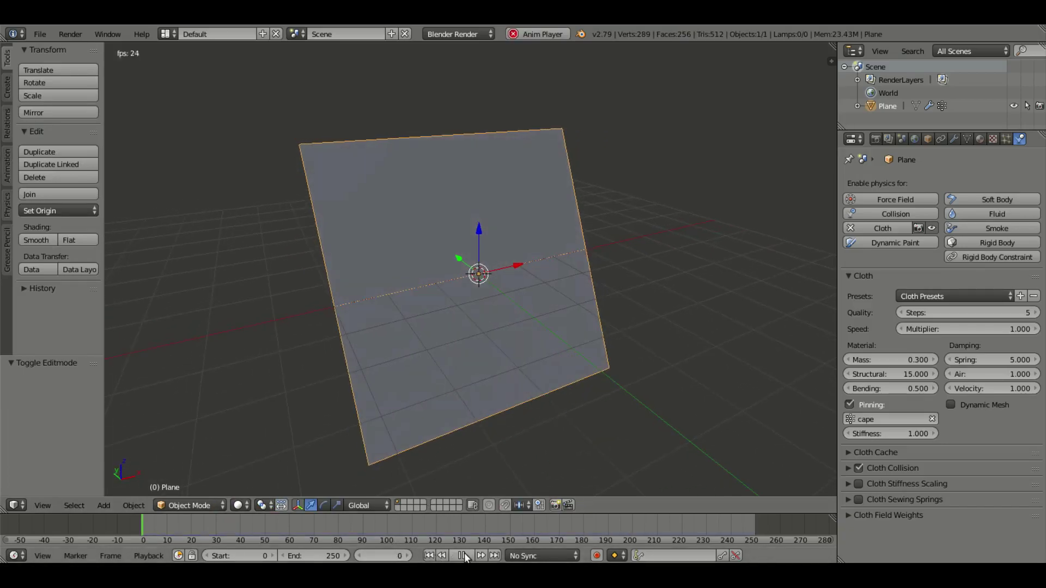
middle_click_drag(538, 423, 679, 251)
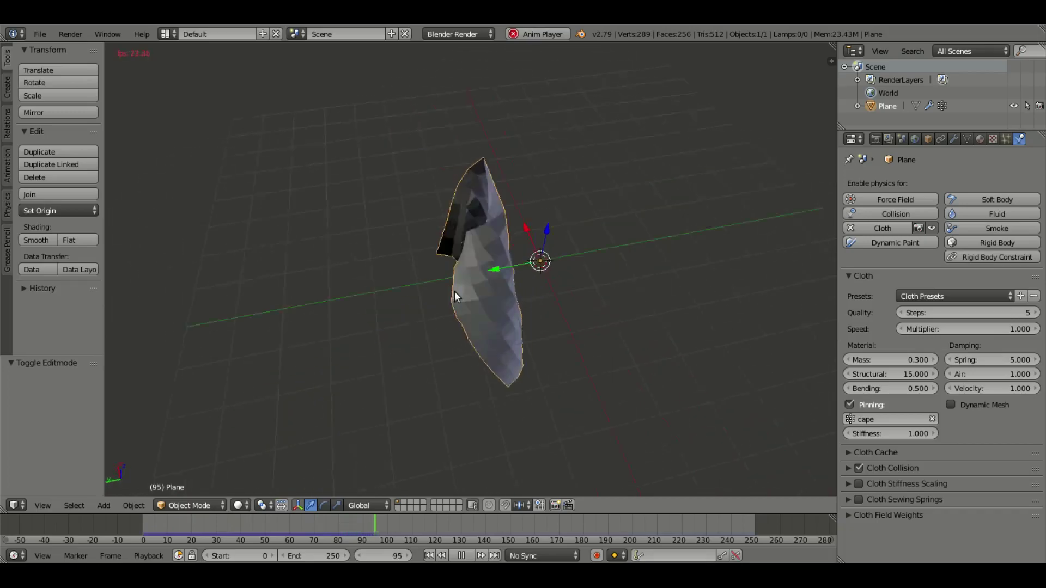
key("KP_1")
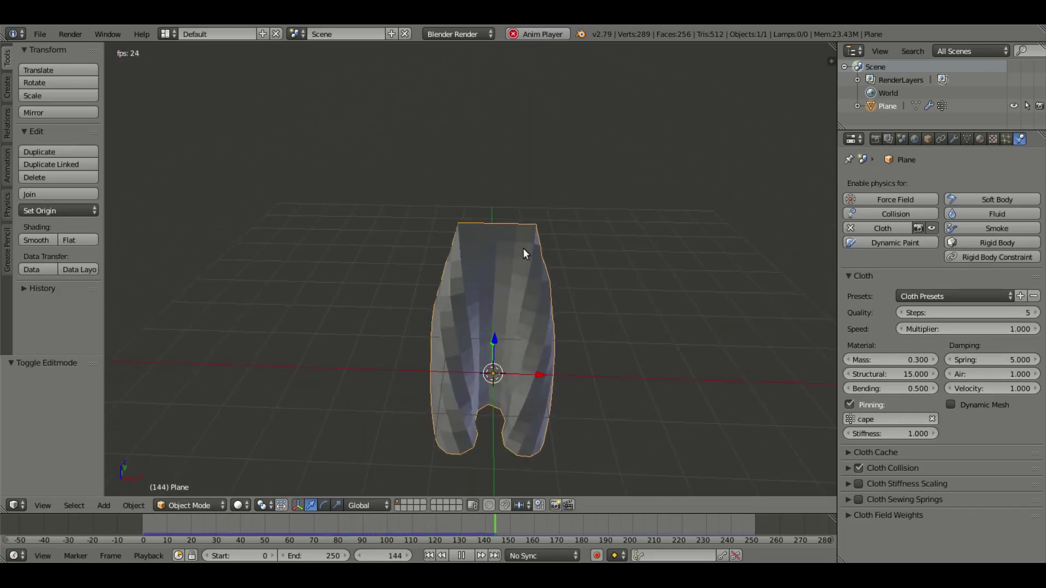
middle_click_drag(523, 247, 541, 289)
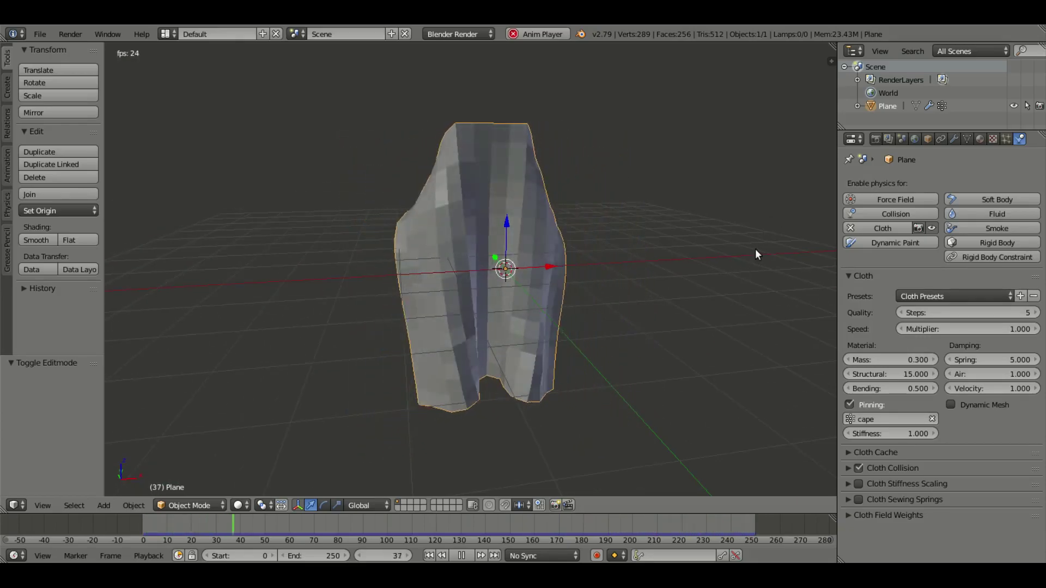
Add a Subdivision Surface modifier at viewport level 3, after trying and removing Triangulate
left_click(954, 139)
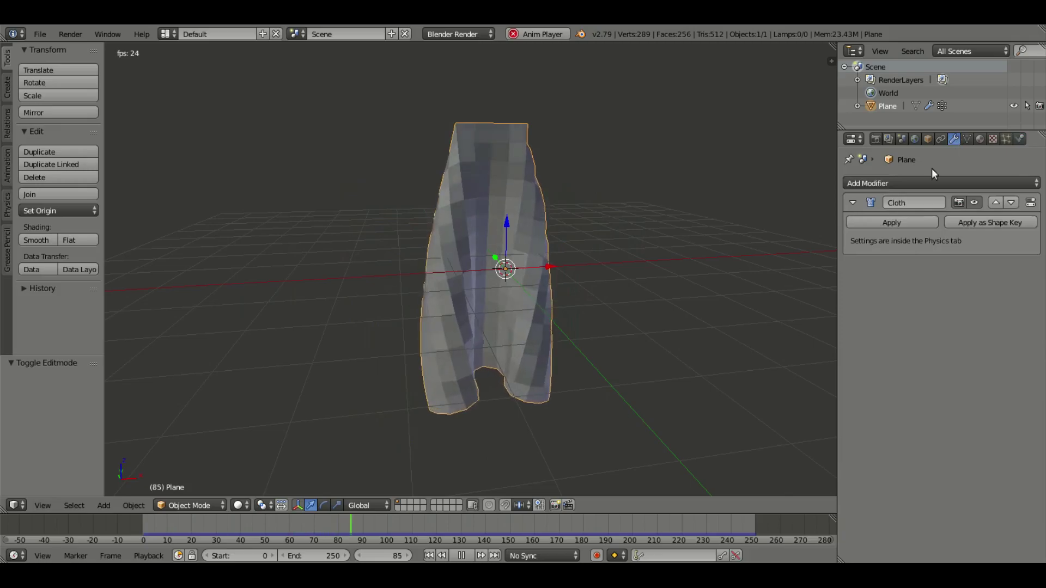
left_click(910, 182)
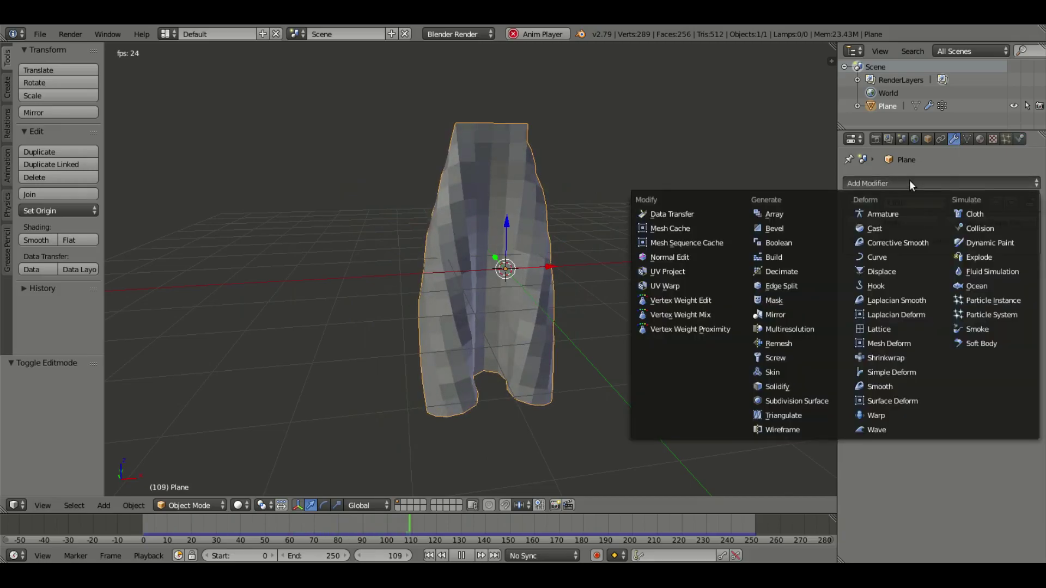
left_click(823, 410)
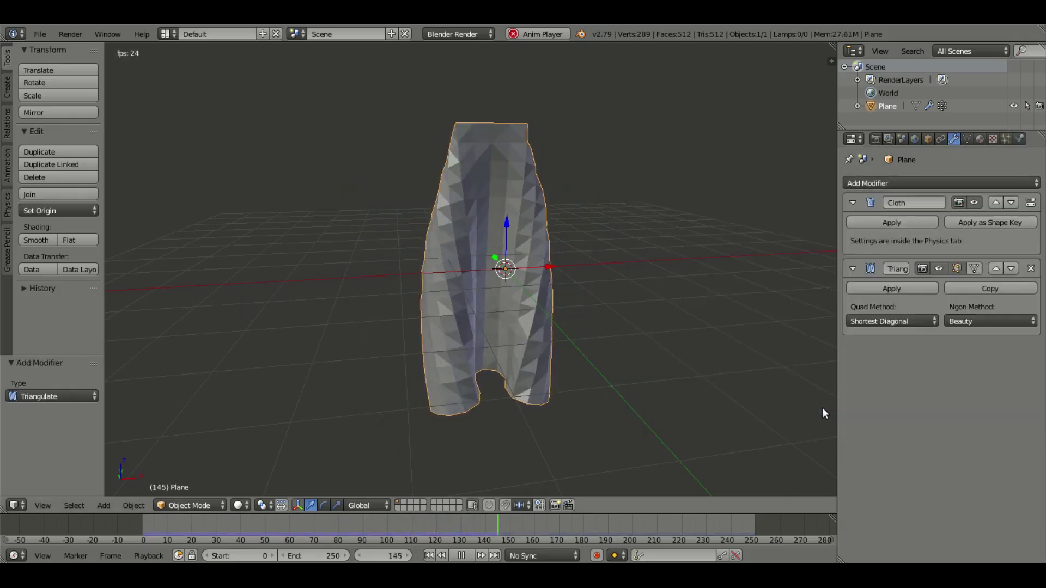
left_click(1030, 268)
left_click(923, 183)
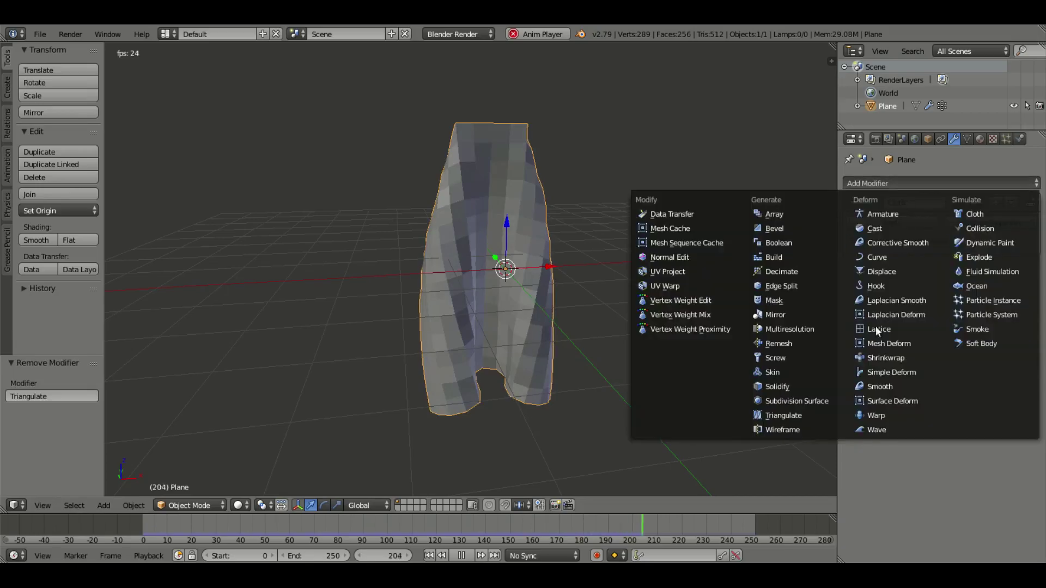
left_click(818, 401)
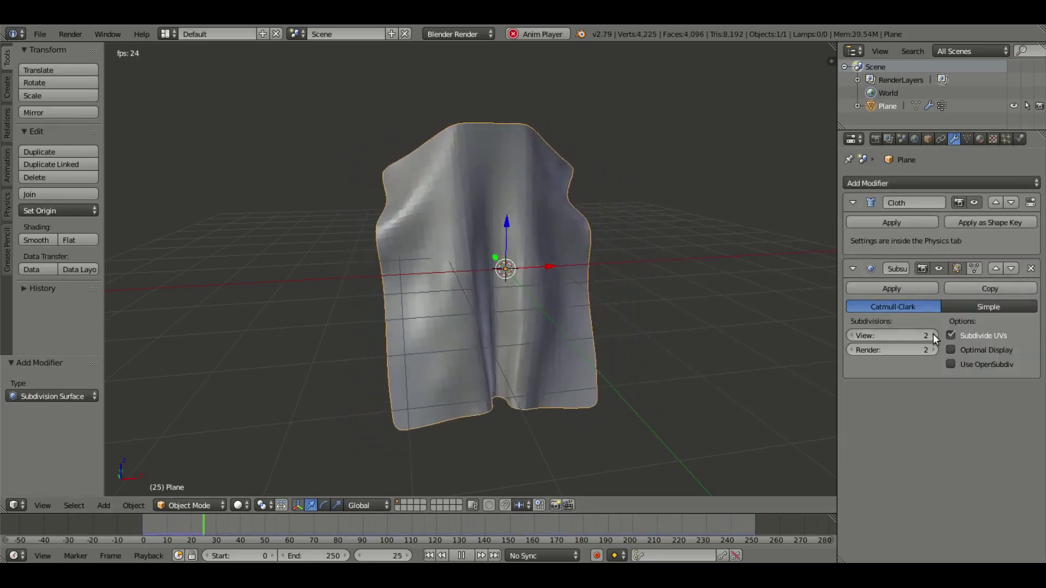
left_click(934, 335)
left_click(935, 335)
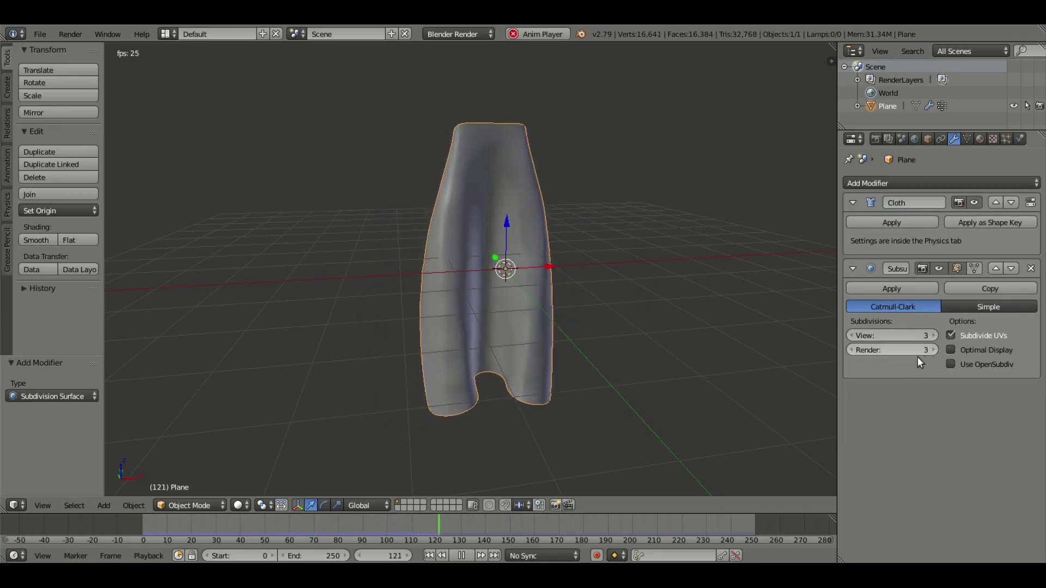
Apply smooth shading to the cloth and reframe the view around it
left_click(51, 238)
scroll(548, 290, "up", 4)
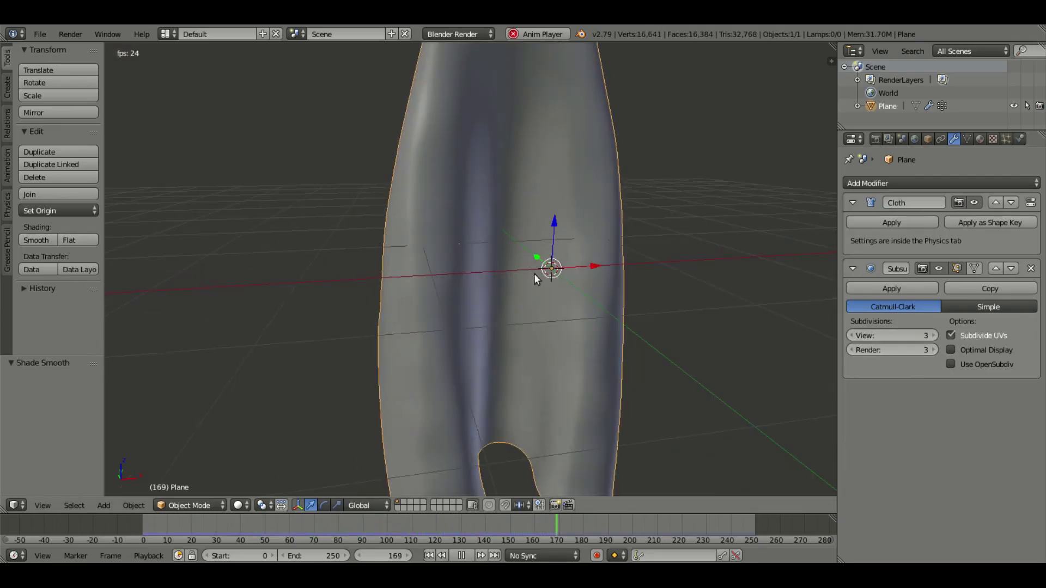
middle_click_drag(533, 273, 502, 351)
scroll(578, 314, "down", 3)
middle_click_drag(577, 315, 309, 277)
Switch the plane to Weight Paint mode and stop playback, rewinding to frame 0
key("Tab")
key("Tab")
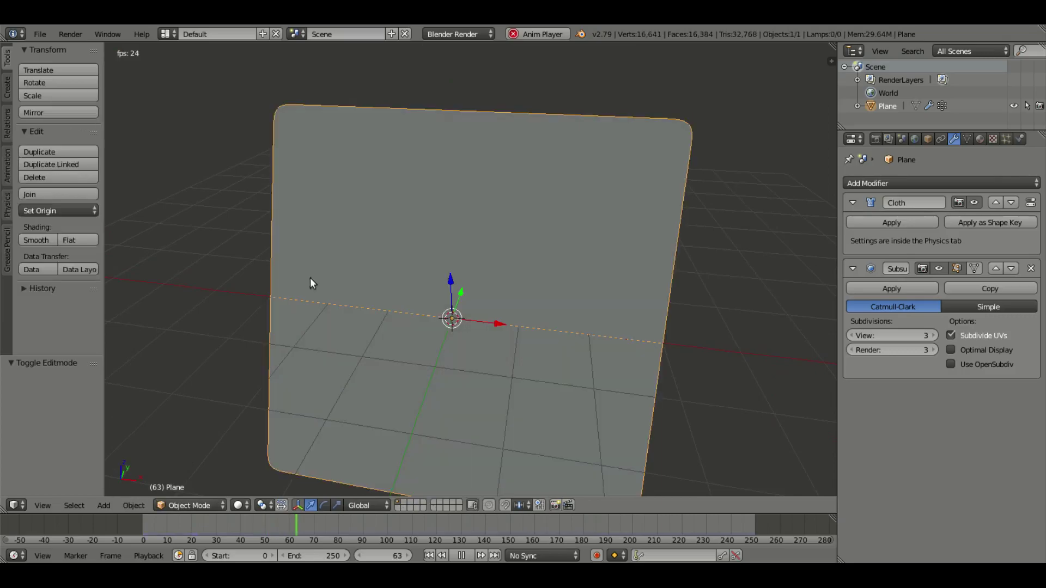
left_click(191, 505)
left_click(217, 431)
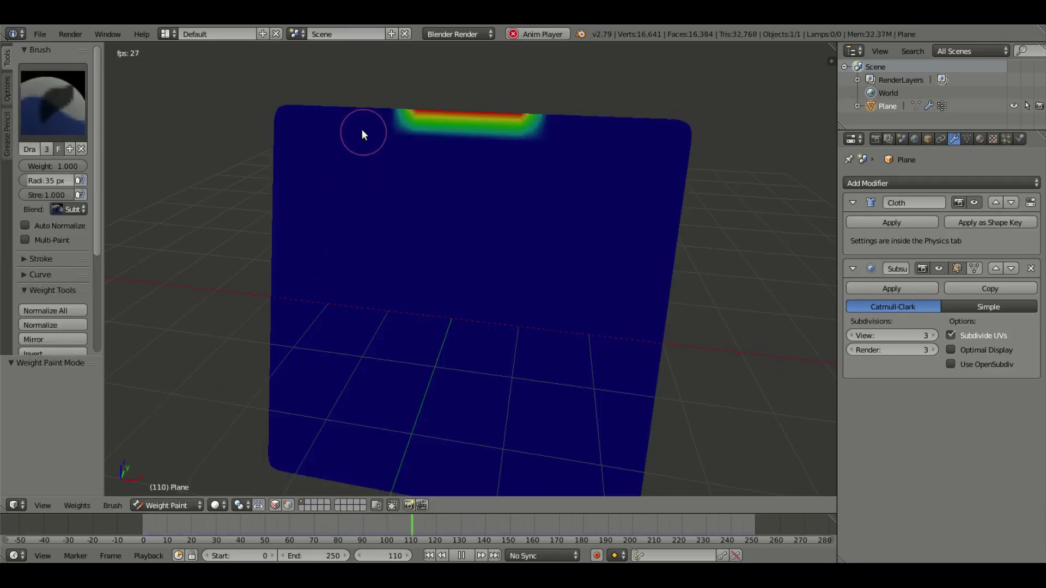
mouse_move(362, 129)
middle_mouse_down()
mouse_move(546, 186)
mouse_move(628, 121)
mouse_move(499, 150)
mouse_move(375, 214)
mouse_move(251, 191)
middle_mouse_up()
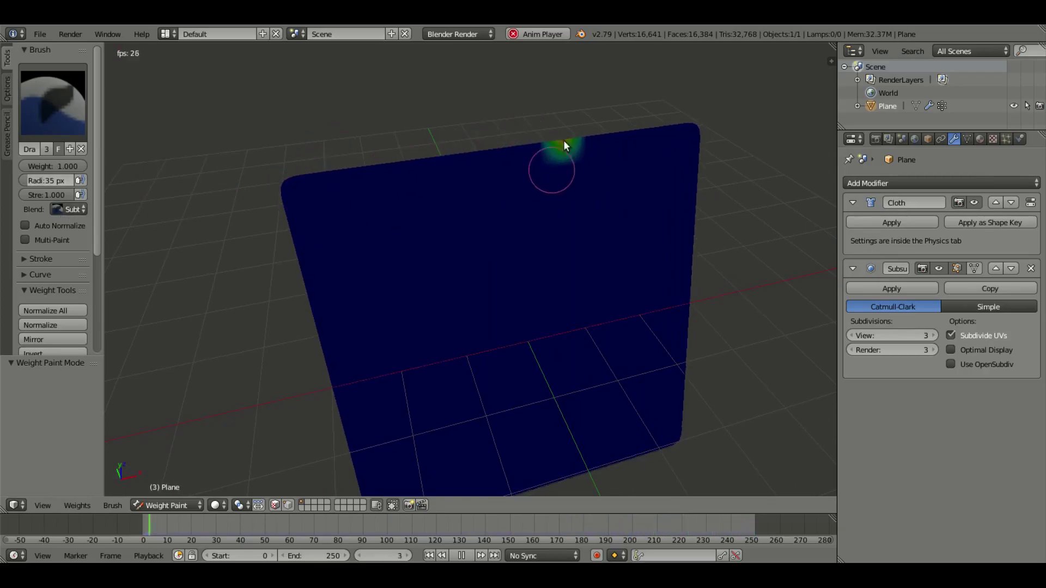
left_click(462, 556)
left_click(429, 556)
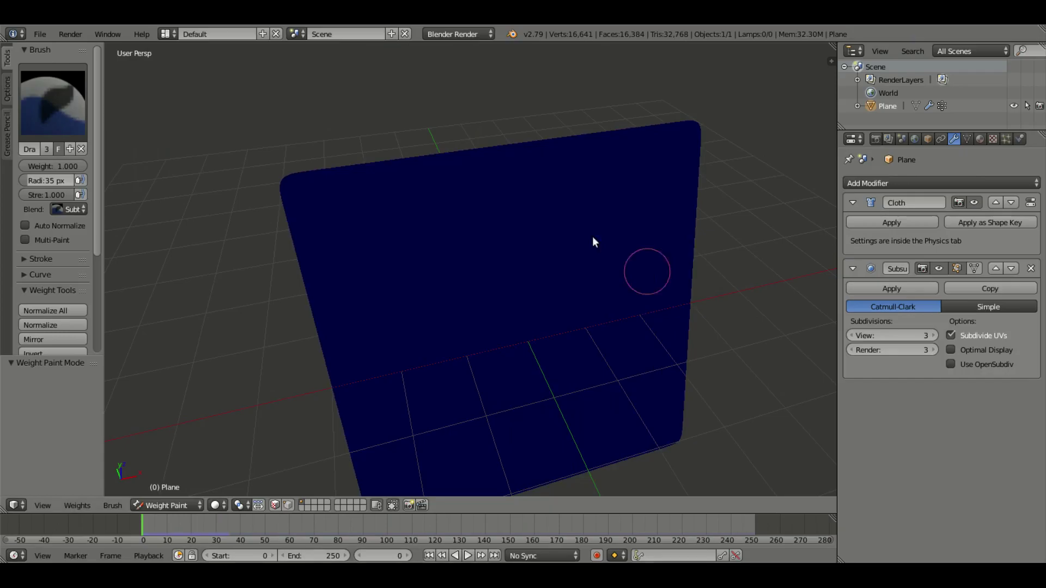
Paint weight onto the plane's top-left corner with the brush blend set to Add
left_click(69, 209)
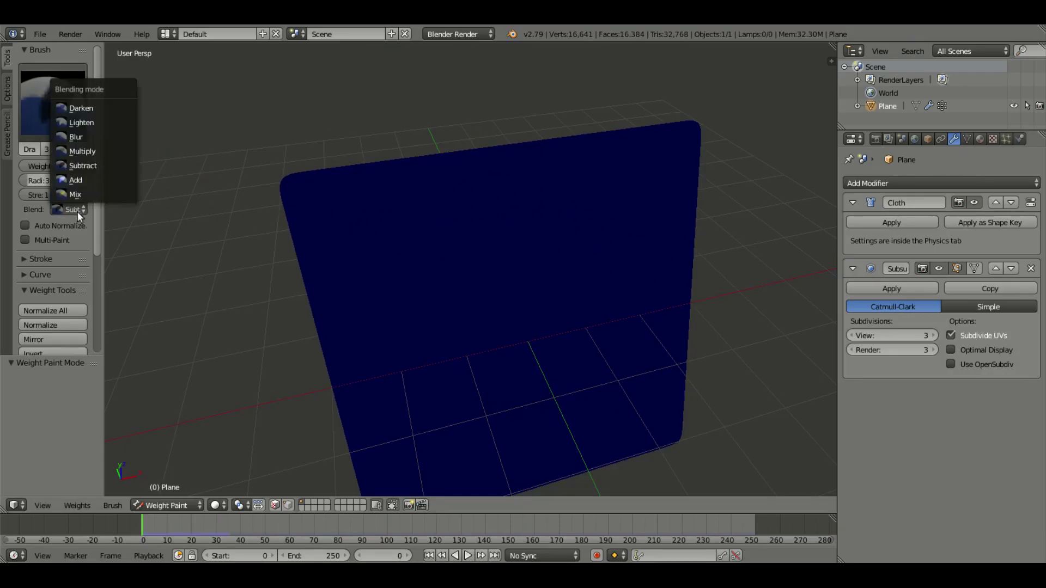
left_click(98, 179)
left_click_drag(288, 185, 291, 192)
Return the plane to Object Mode
key("Tab")
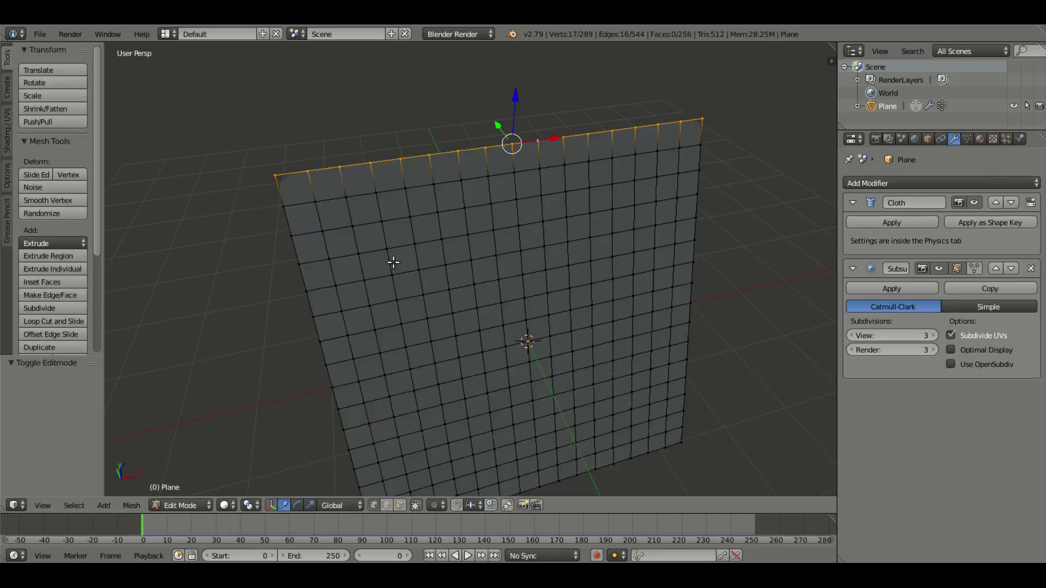
scroll(420, 308, "down", 3)
key("Tab")
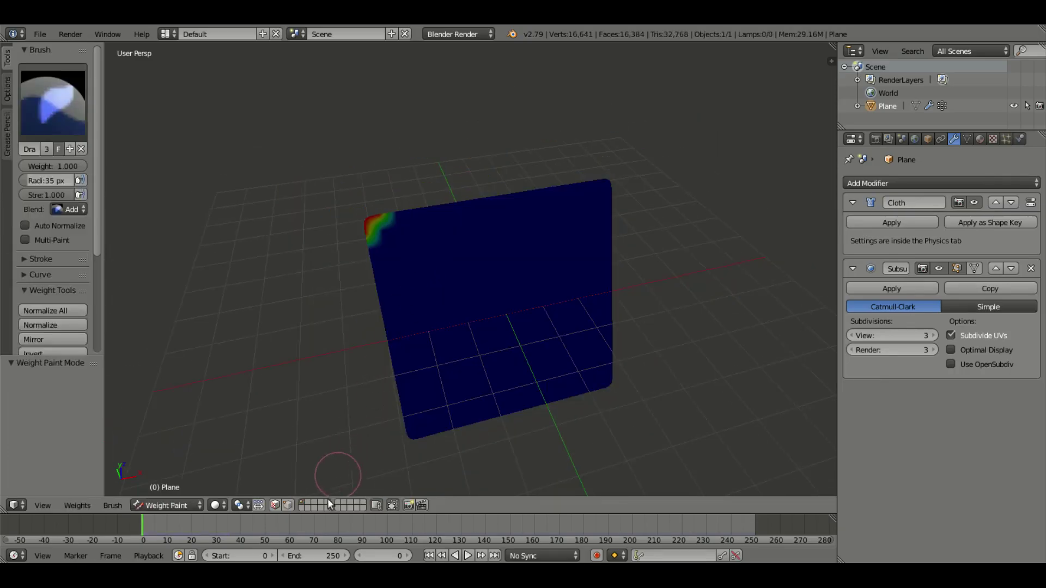
left_click(181, 504)
left_click(158, 492)
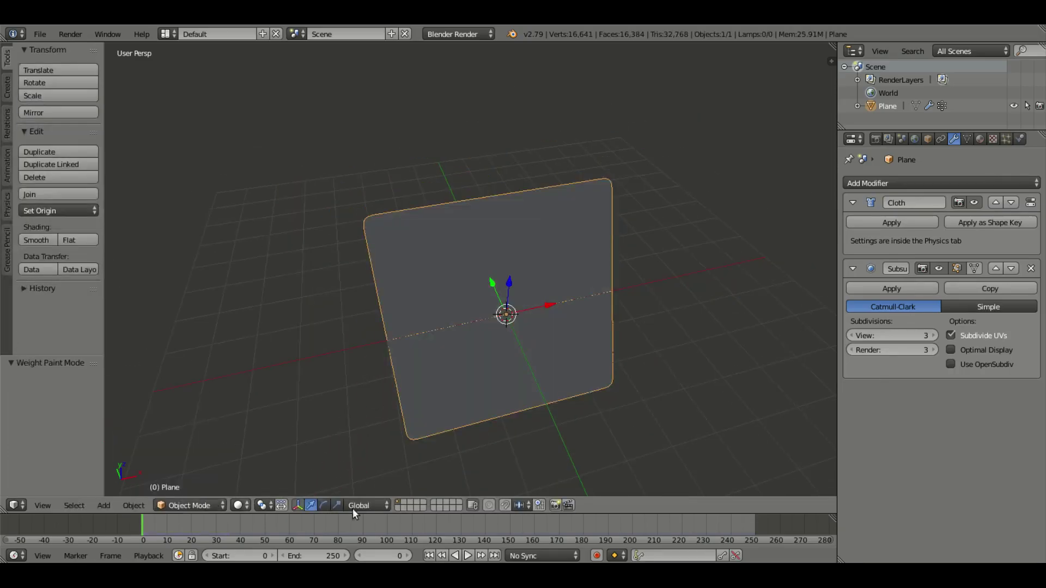
Start playback and set Spring damping to 1.100, with Air and Velocity damping at 0
left_click(468, 555)
middle_click_drag(485, 398, 503, 335)
left_click(1019, 139)
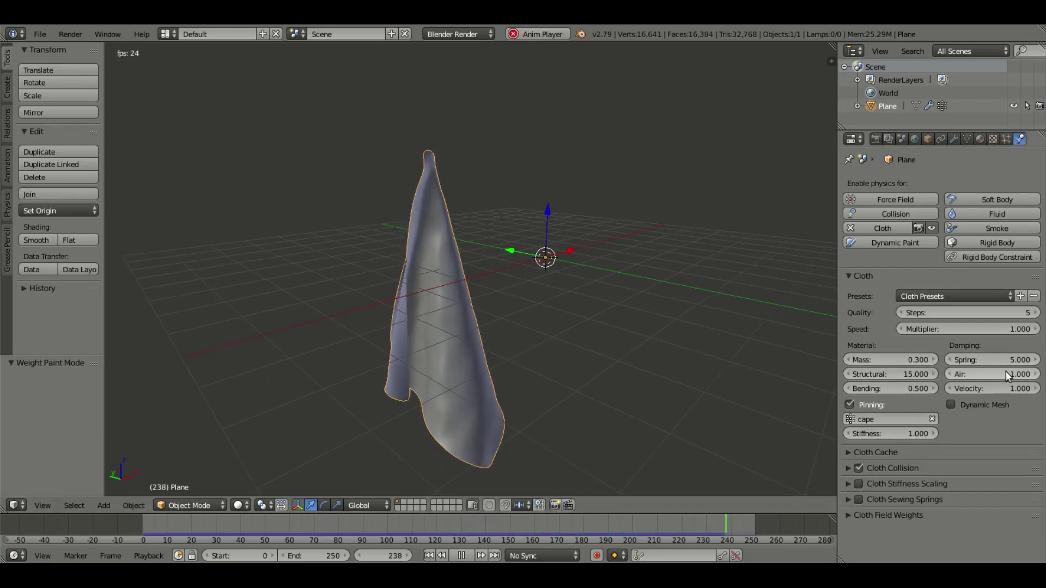
left_click_drag(993, 361, 919, 360)
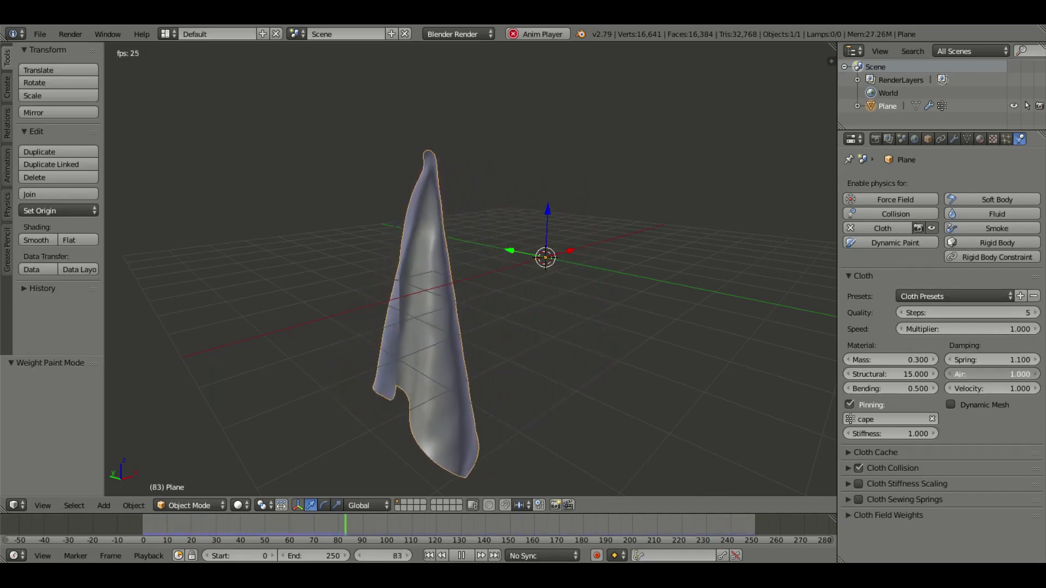
mouse_move(992, 374)
left_mouse_down()
mouse_move(959, 374)
mouse_move(993, 388)
left_mouse_up()
Replay from the first frame with Velocity damping 1.000 and Air damping 0.100
left_click(432, 554)
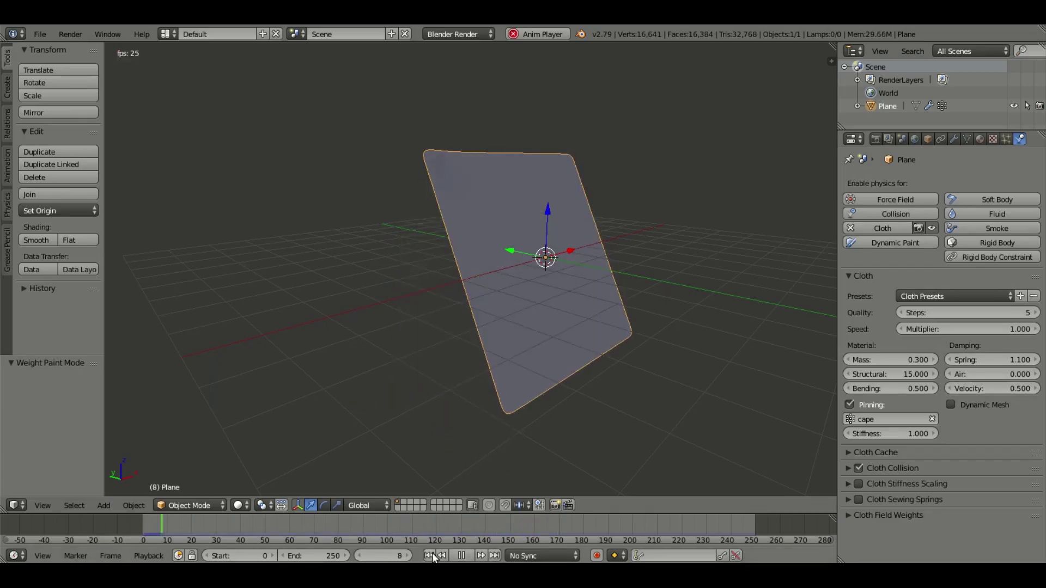
left_click_drag(959, 388, 976, 388)
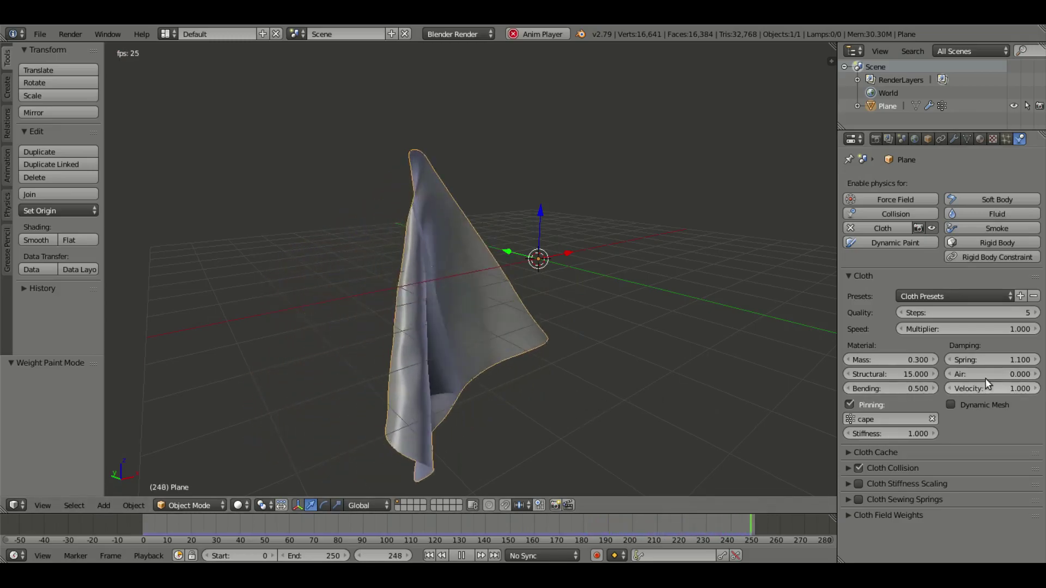
left_click_drag(985, 378, 984, 375)
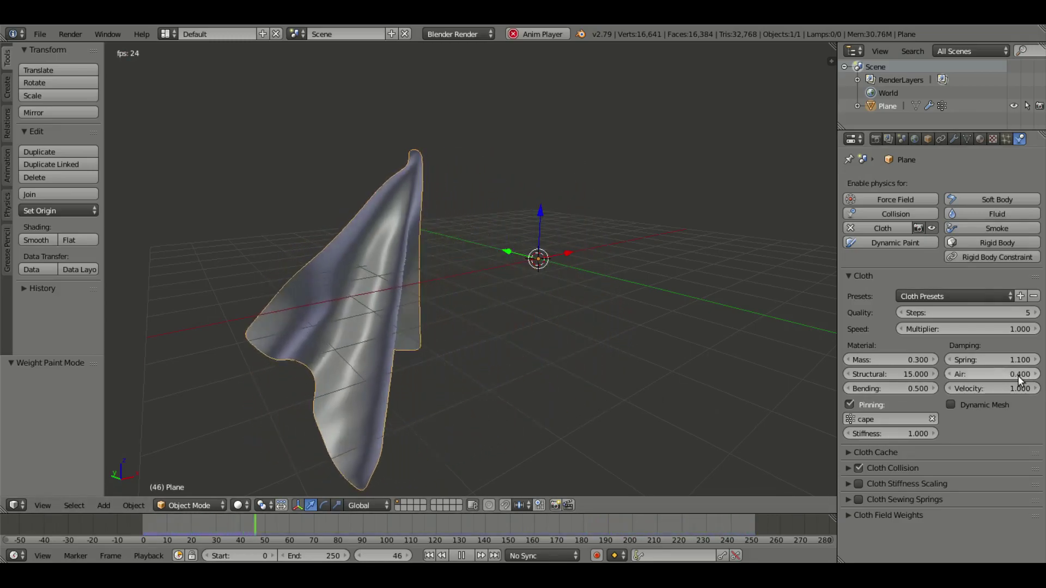
left_click_drag(985, 375, 1011, 381)
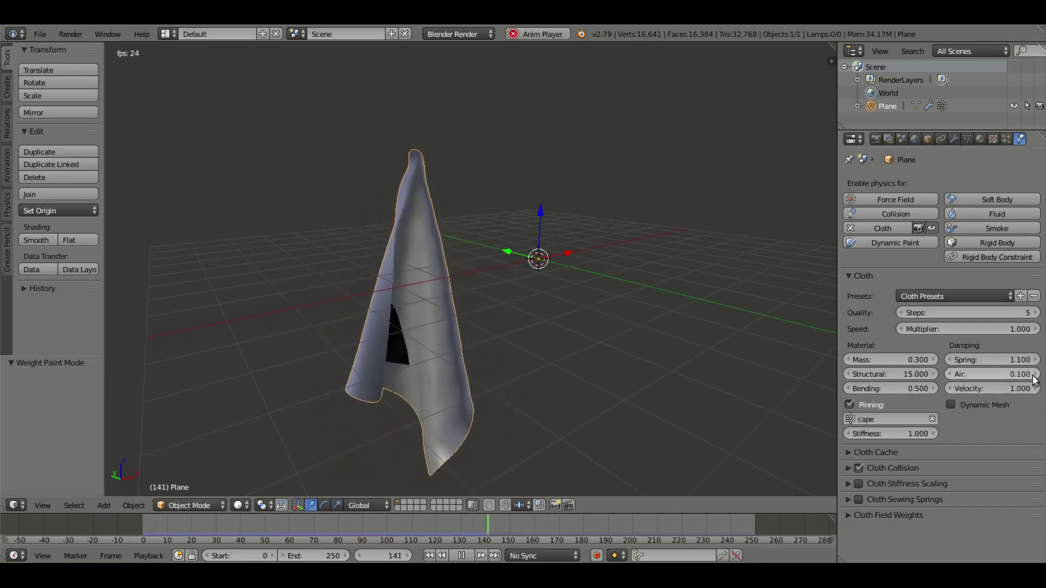
Replay the cloth, pause it at frame 220, and show its Cloth and Subdivision modifiers
left_click(429, 556)
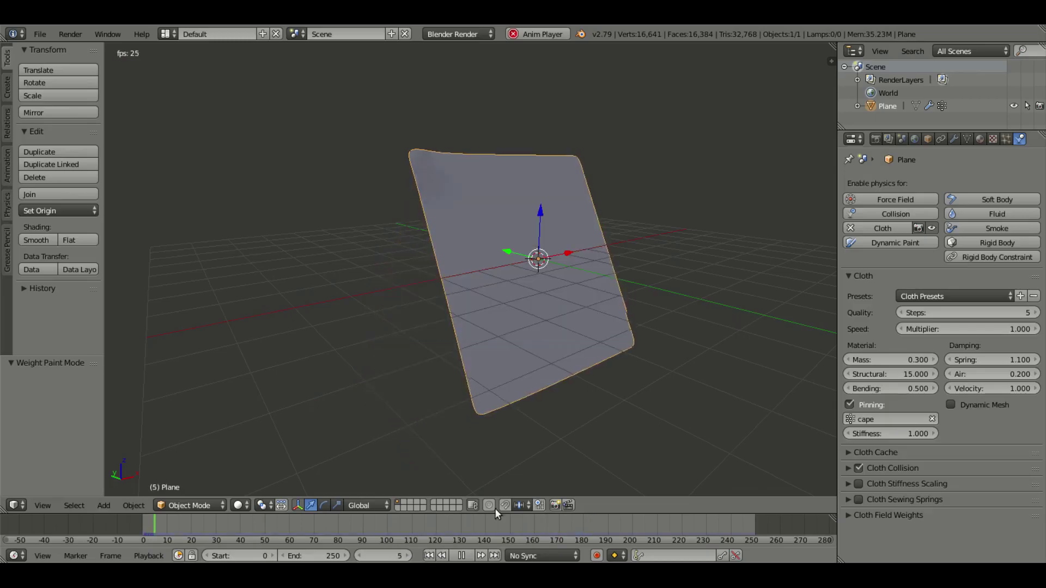
middle_click_drag(579, 364, 473, 335)
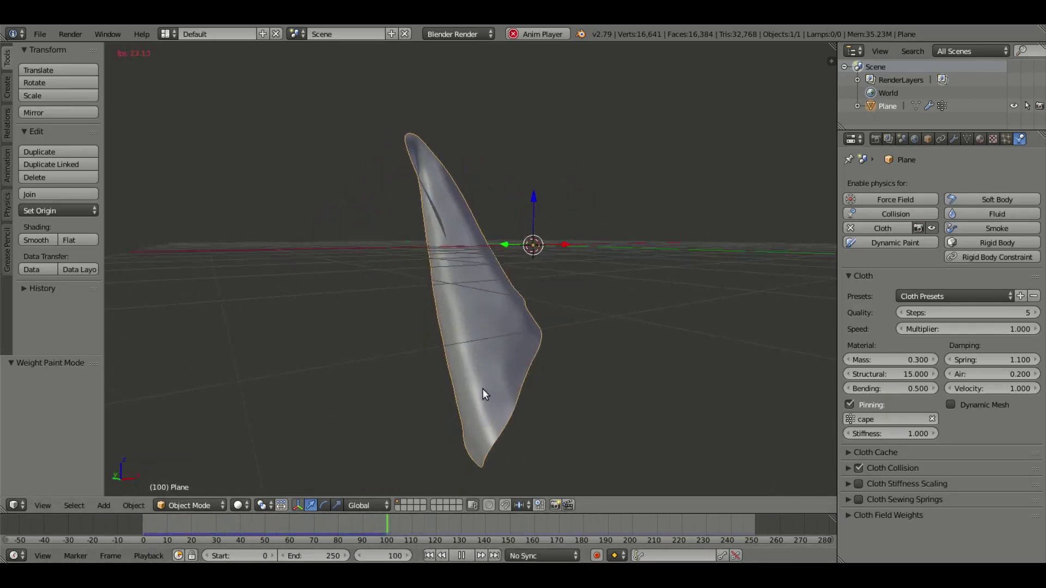
middle_click_drag(482, 389, 595, 368)
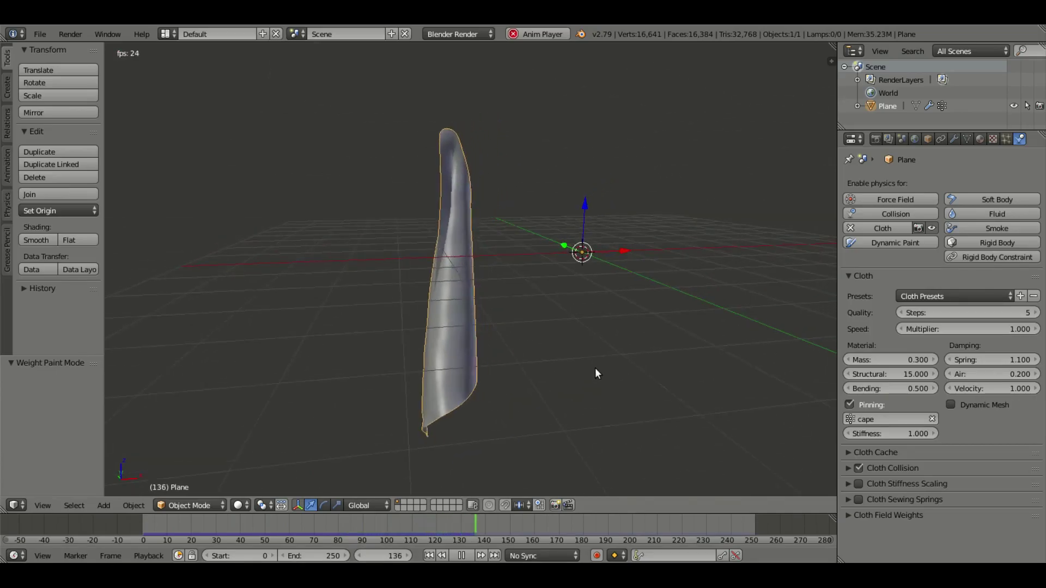
left_click(461, 554)
middle_click_drag(523, 375, 553, 348)
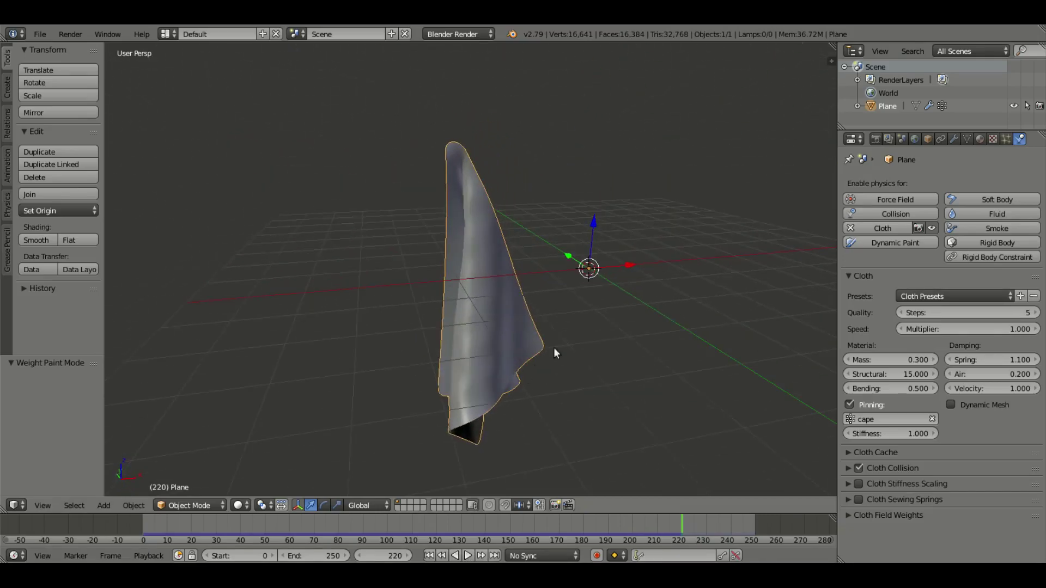
left_click(953, 140)
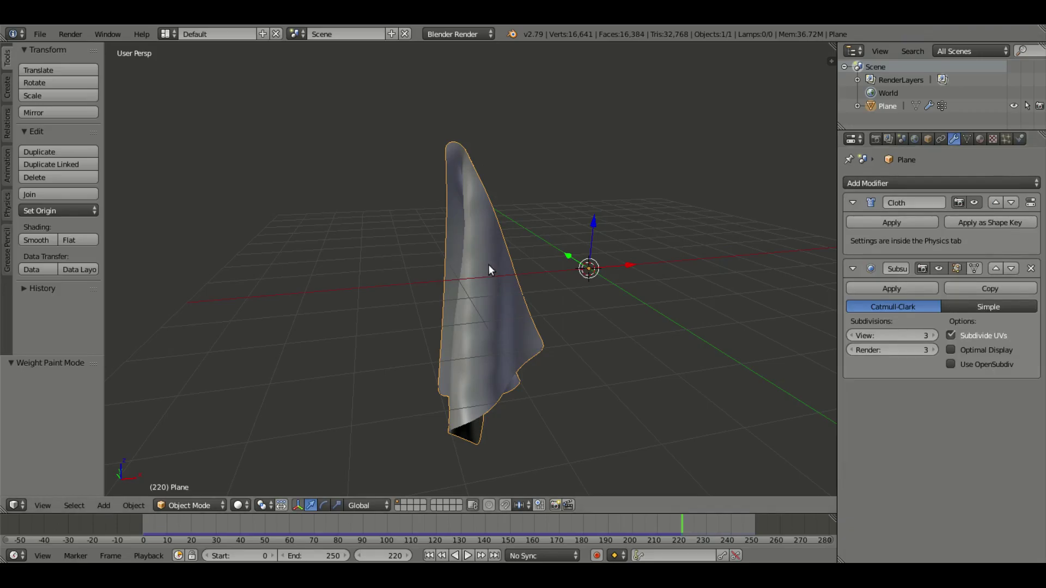
middle_click_drag(488, 263, 600, 253)
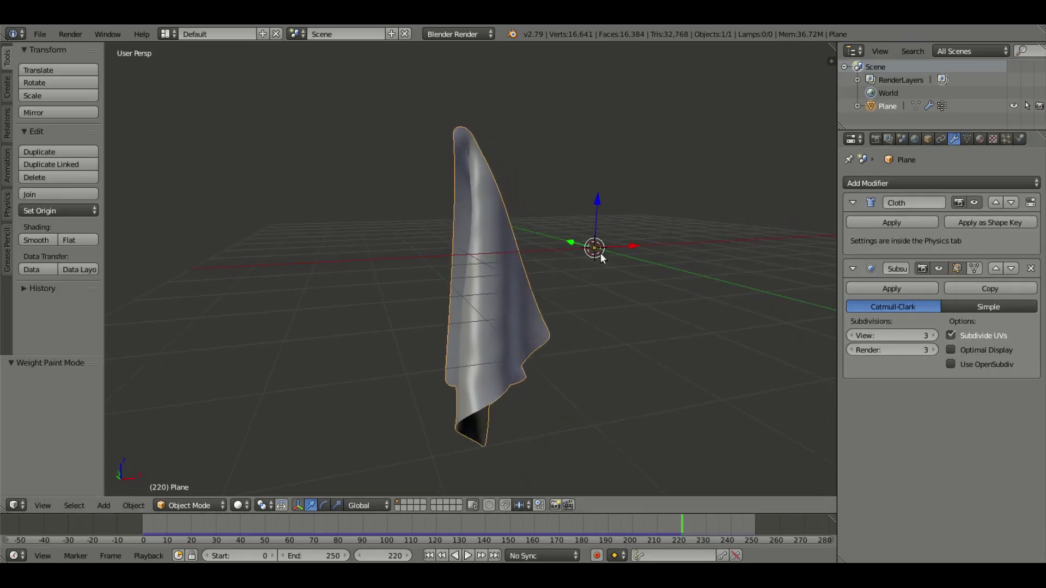
Apply the Cloth and Subdivision Surface modifiers permanently to the mesh
left_click(901, 218)
left_click(875, 224)
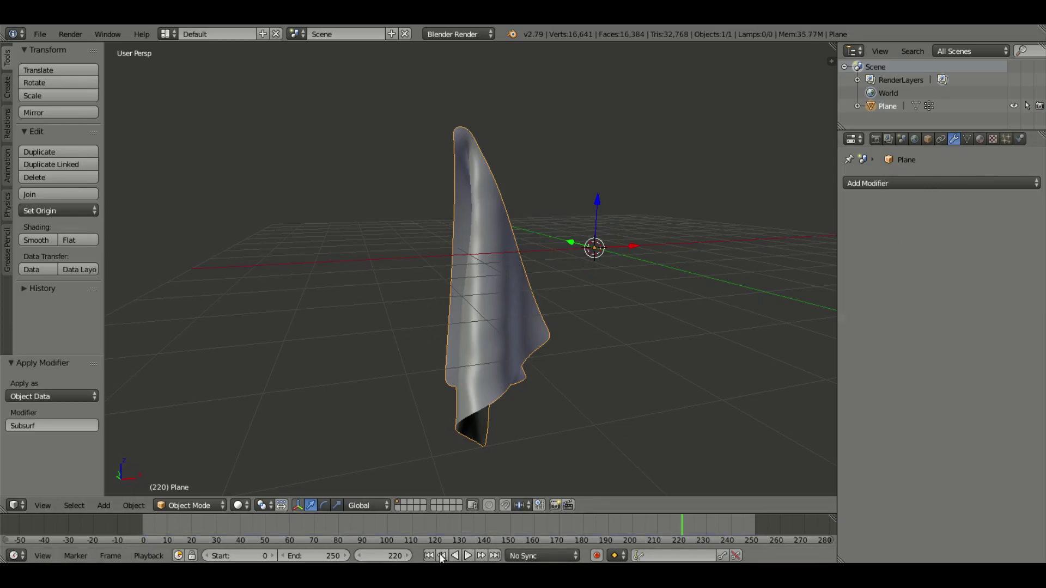
key("g")
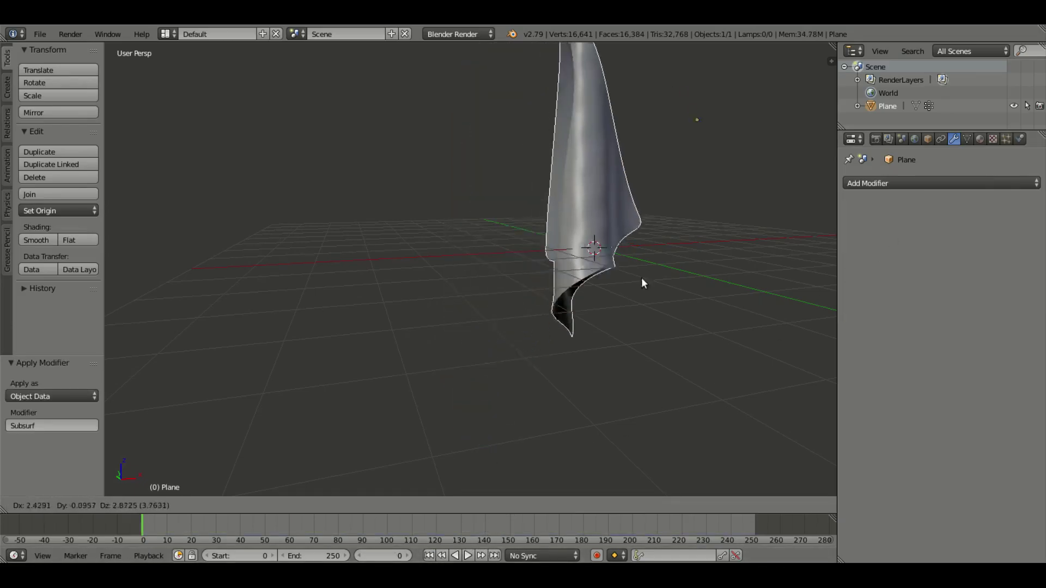
key("Escape")
Inspect the applied cloth mesh in Edit Mode, test-moving a single vertex
key("Tab")
middle_click_drag(500, 236, 577, 240)
scroll(577, 241, "up", 5)
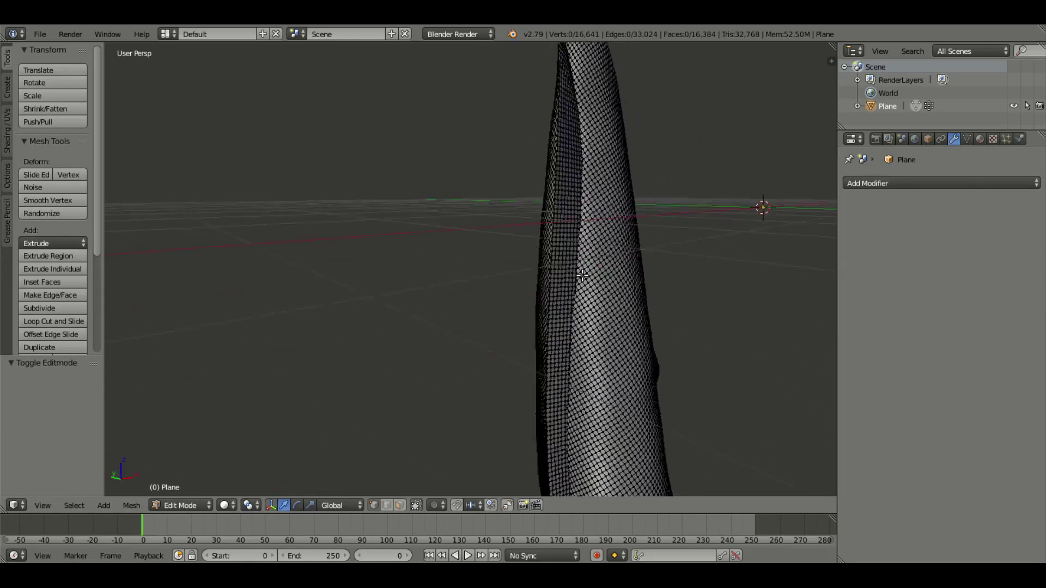
scroll(553, 267, "up", 3)
right_click(554, 267)
key("g")
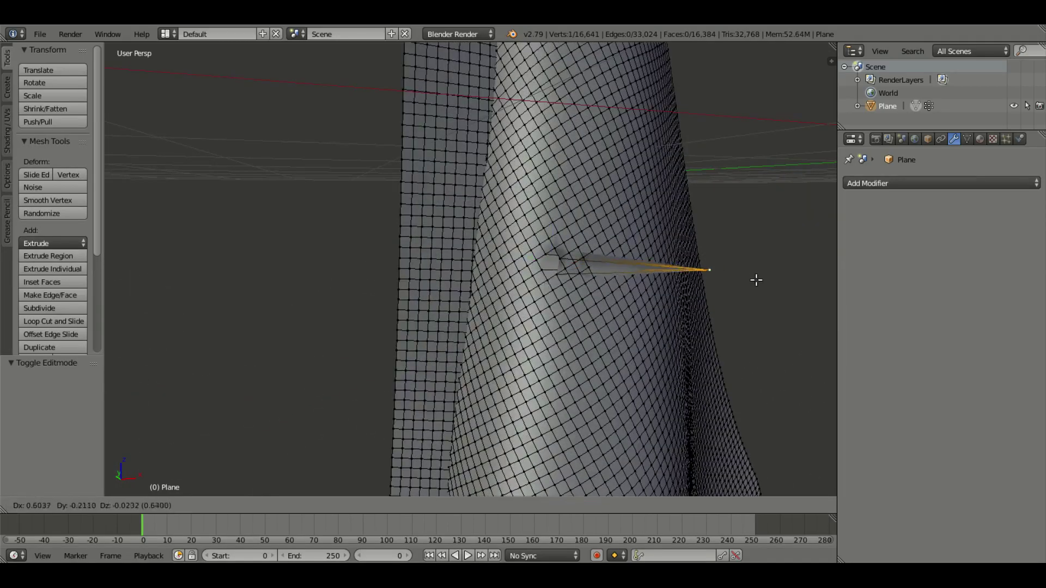
key("Escape")
key("Tab")
scroll(636, 342, "down", 8)
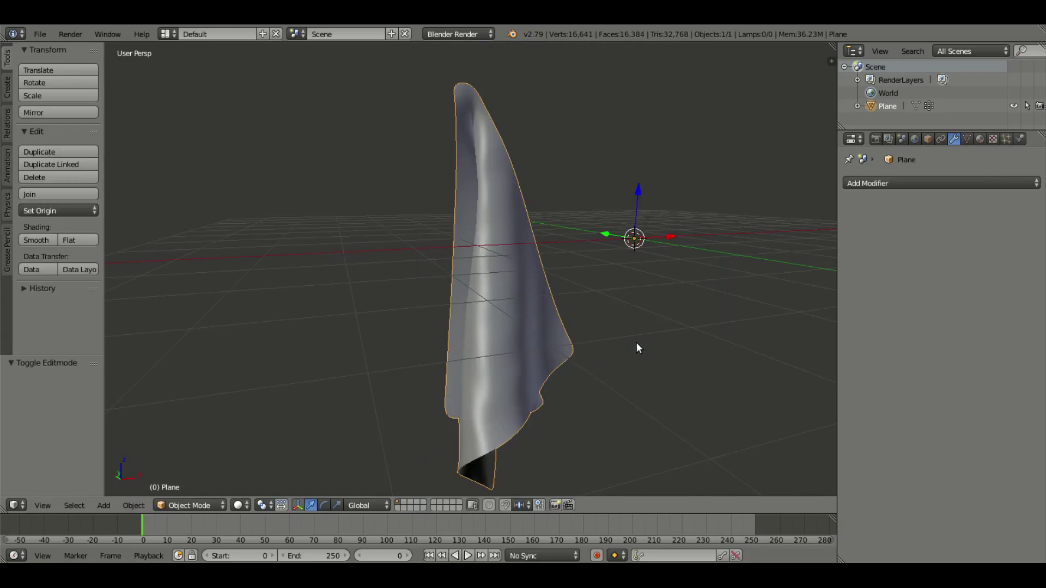
middle_click_drag(636, 343, 600, 325)
Undo the applied modifiers and replay the simulation from the first frame
key("ctrl+3")
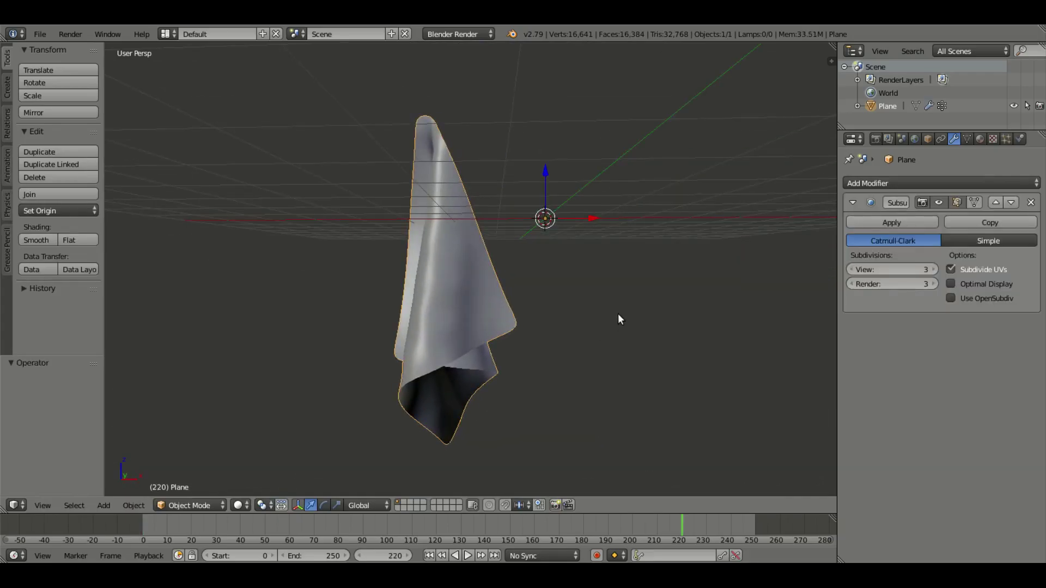
key("shift+Left")
key("alt+a")
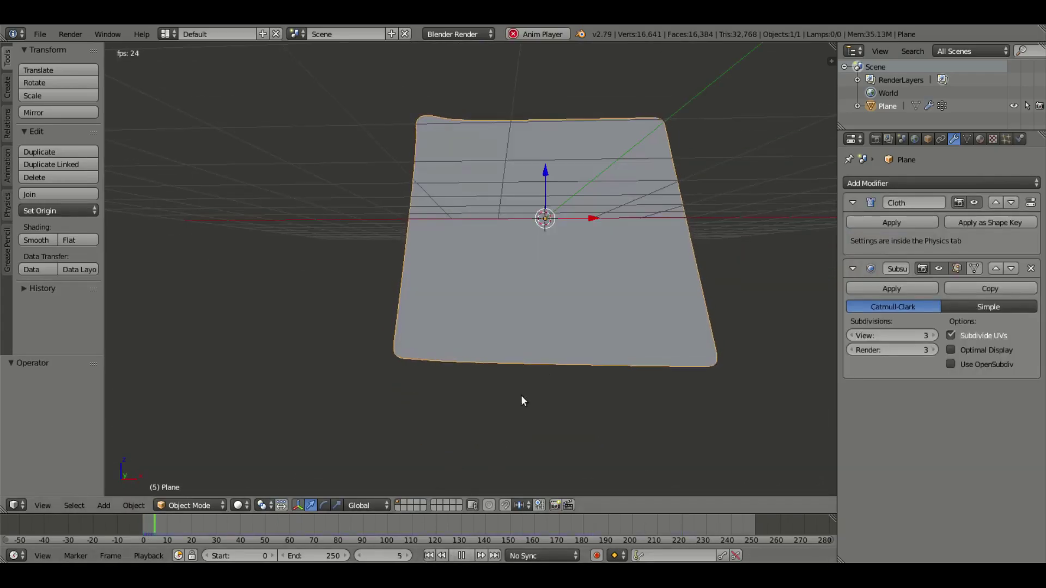
middle_click_drag(629, 345, 580, 365)
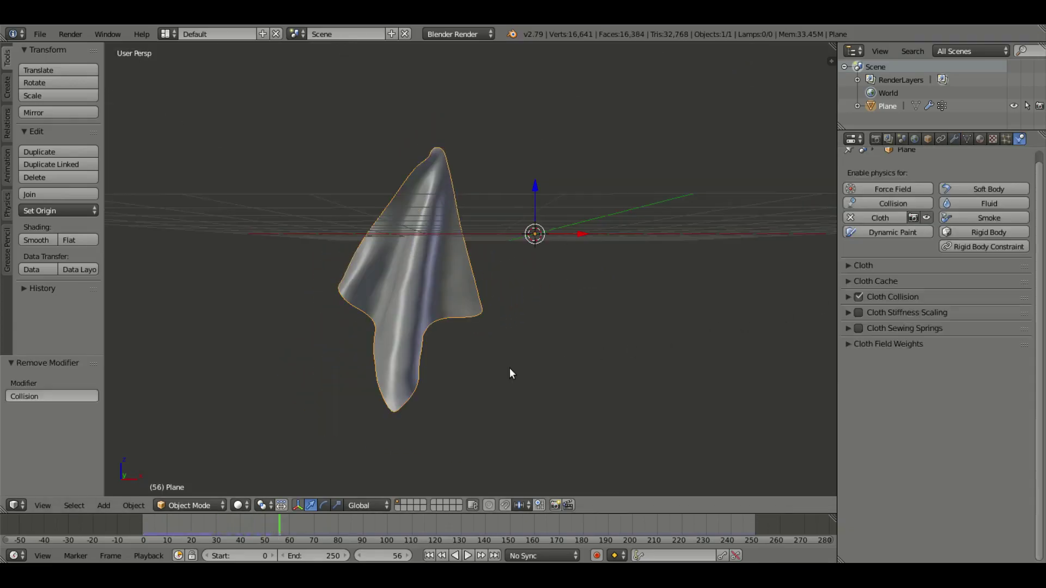
middle_click_drag(510, 369, 425, 368)
Expand the Cloth Collision settings in the physics panel
middle_click_drag(492, 254, 554, 406)
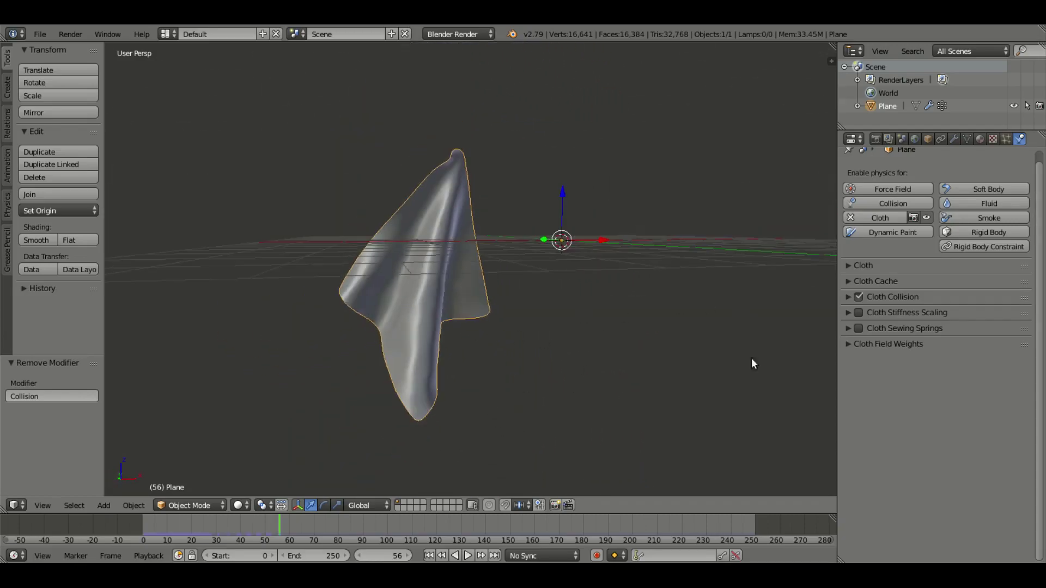
left_click(853, 280)
left_click(853, 280)
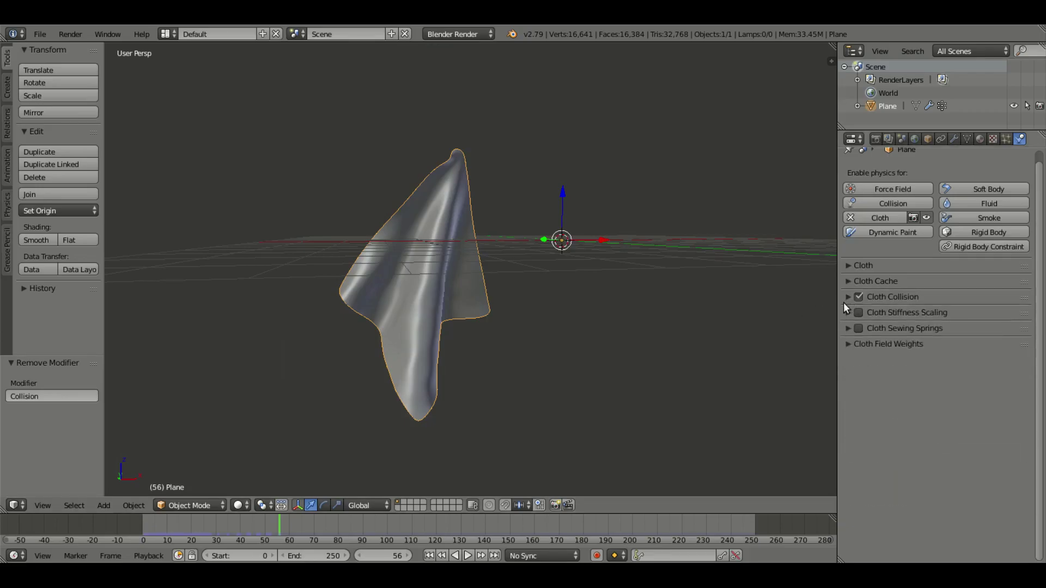
left_click(847, 298)
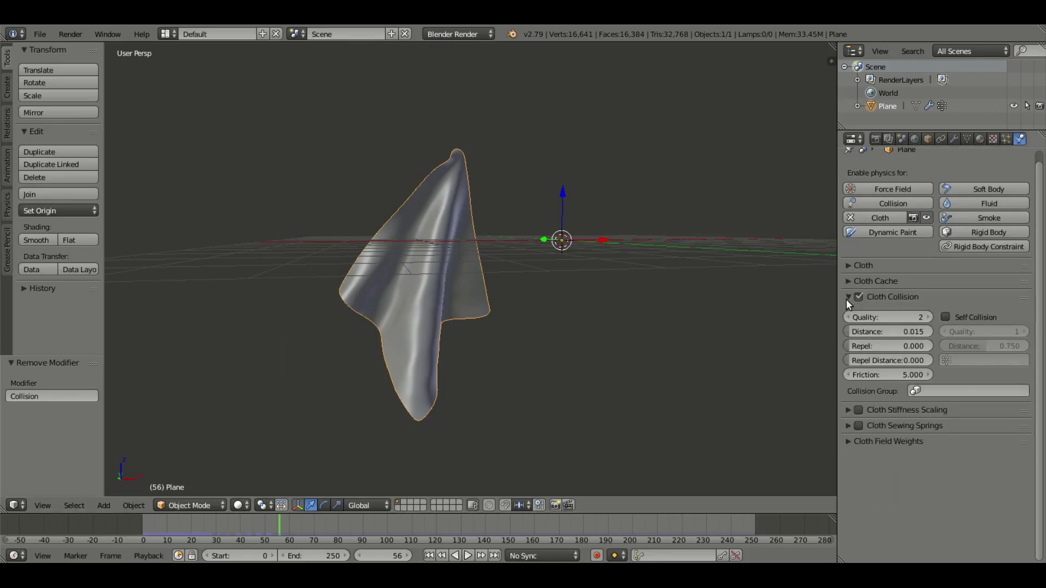
Hold the simulation at frame 134, zoom onto the fold, and toggle cloth collision off and on
key("alt+a")
left_click_drag(290, 522, 469, 537)
key("alt+a")
middle_click_drag(482, 414, 492, 358)
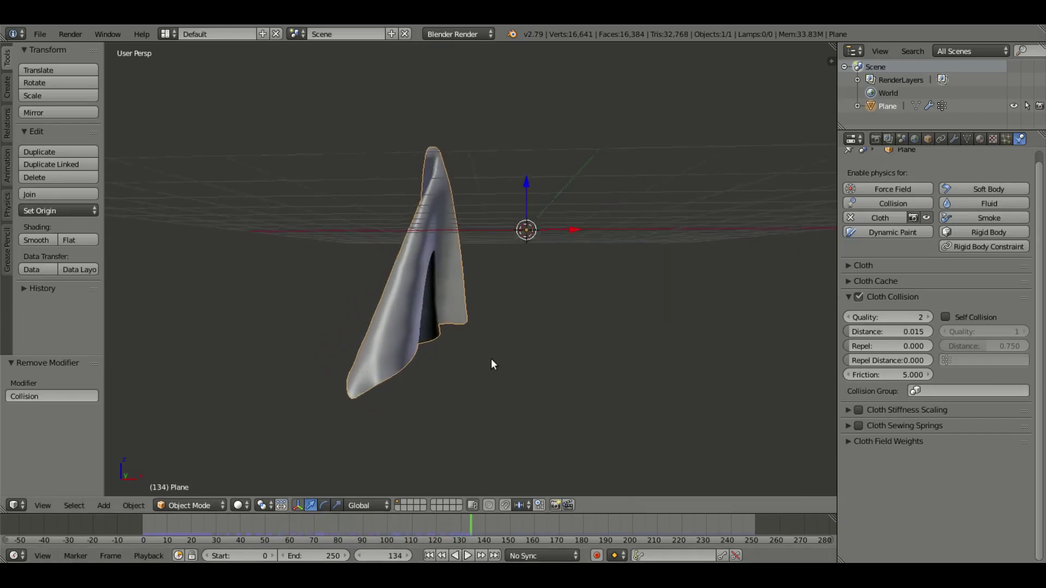
scroll(413, 328, "up", 5)
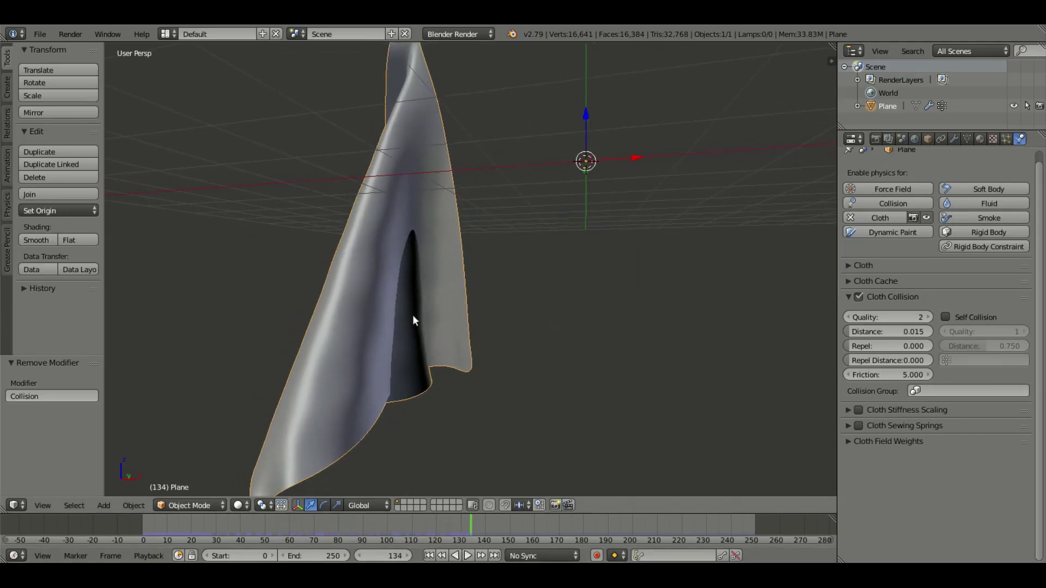
scroll(413, 315, "up", 2)
middle_click_drag(407, 374, 565, 345)
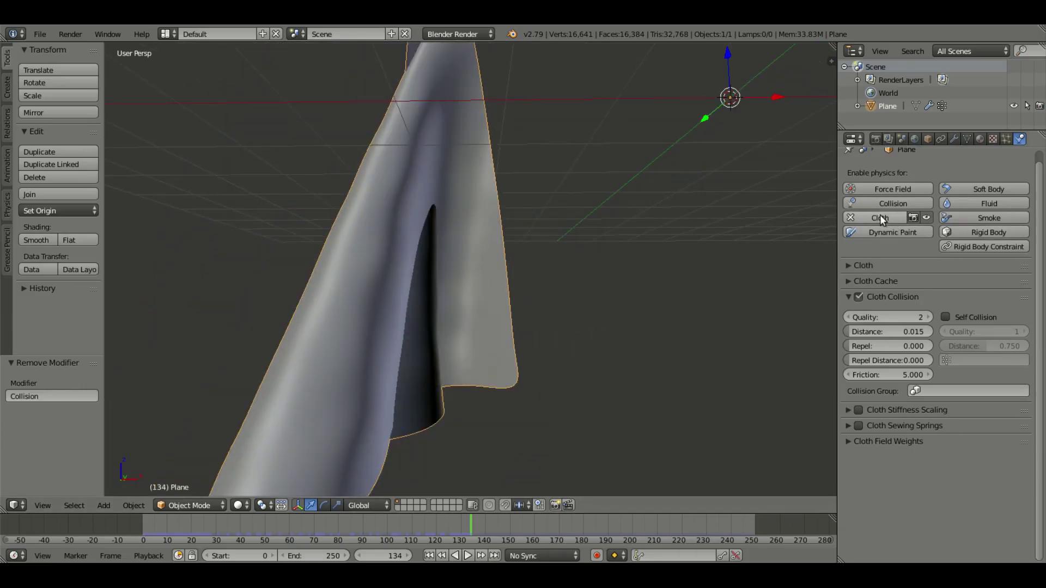
left_click(858, 296)
left_click(858, 297)
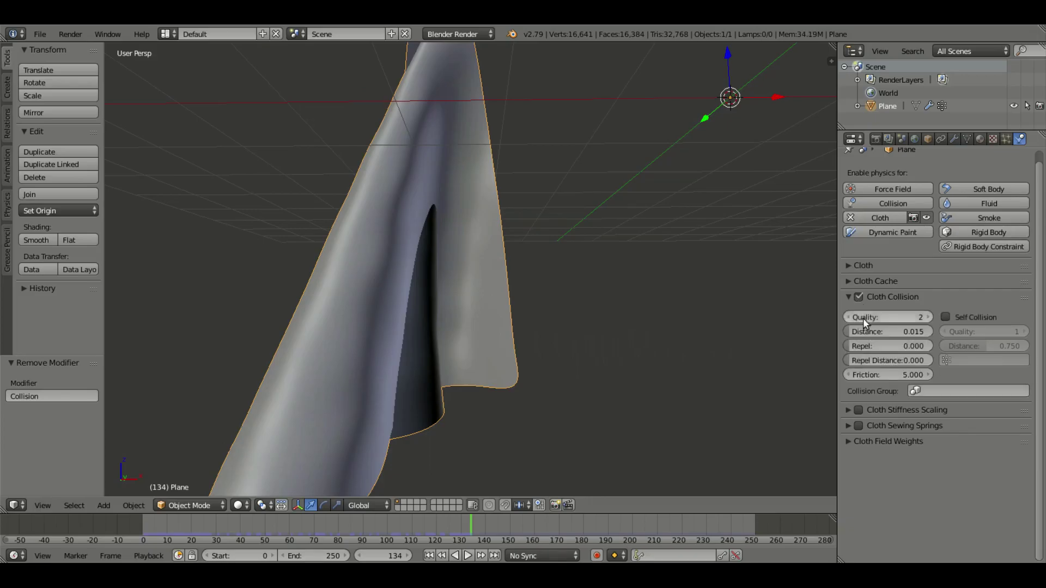
Enable Self Collision (quality 3, distance 0.766) and replay the simulation from the start
left_click(948, 317)
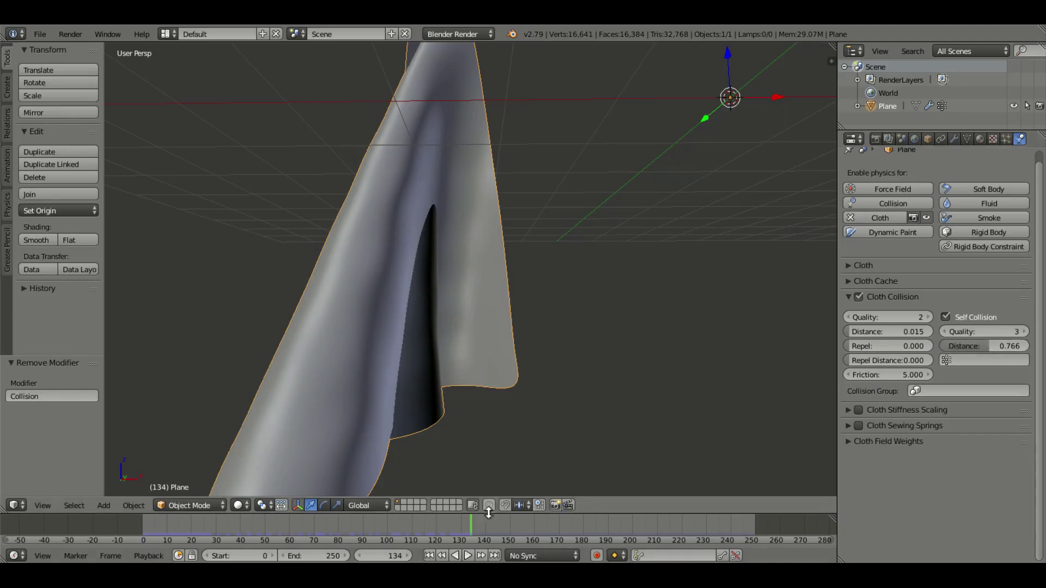
left_click(429, 556)
left_click(467, 555)
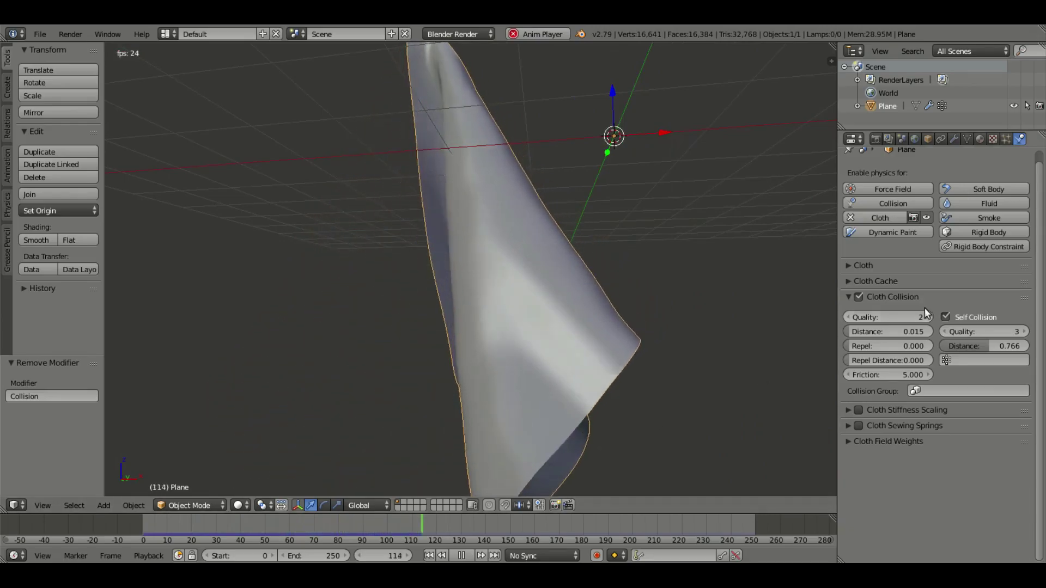
Replay with cloth collision off for comparison, then re-enable it and rewind to the first frame
left_click(868, 300)
left_click(430, 555)
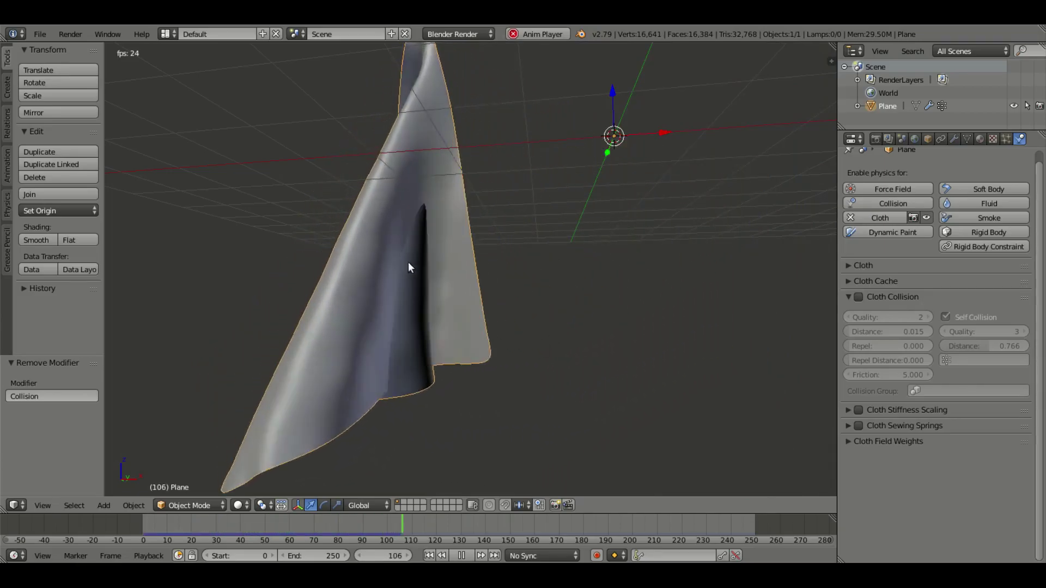
left_click(859, 297)
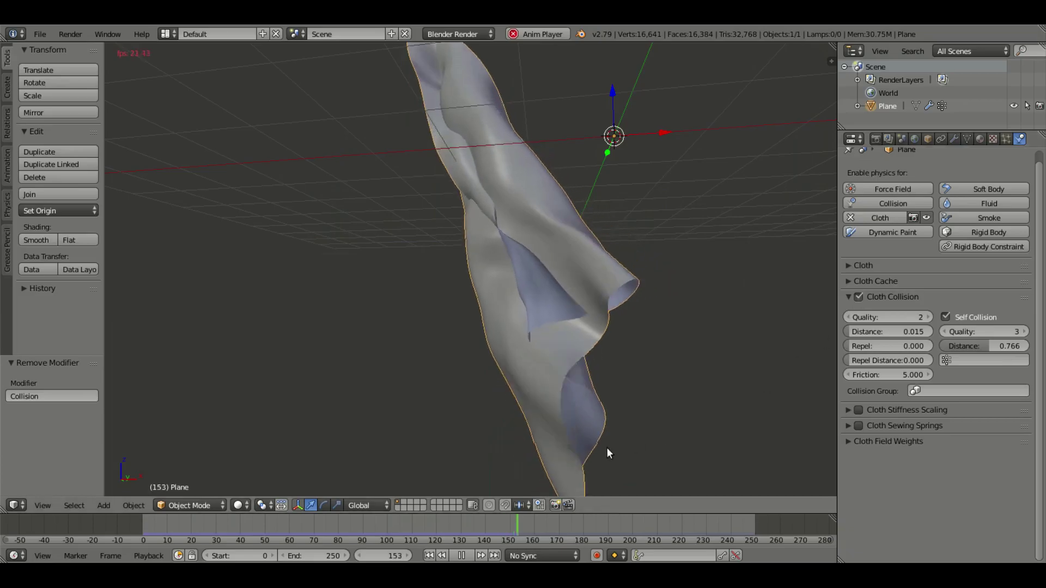
key("shift+Left")
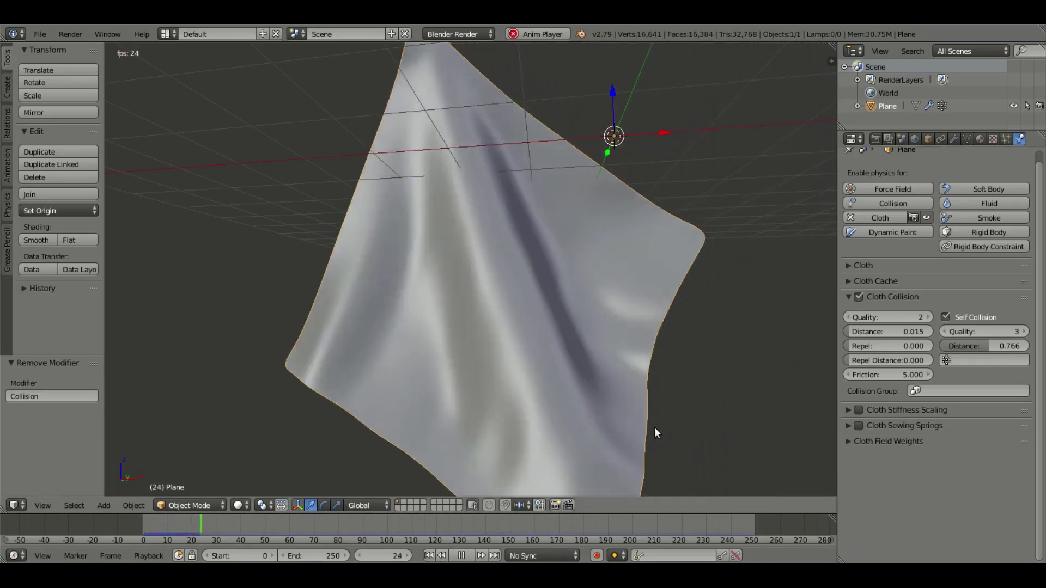